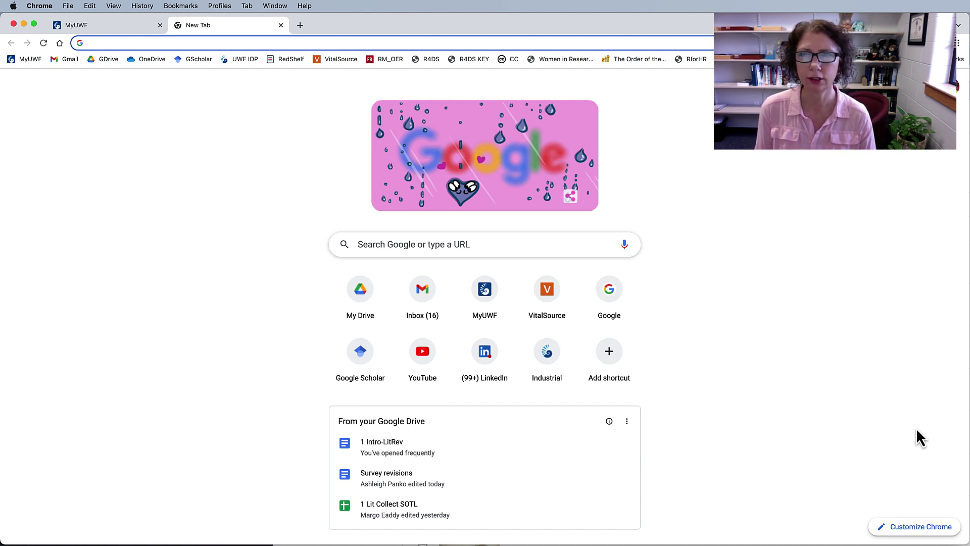
# - Search Google for 'pew research'
pyautogui.click(516, 245)
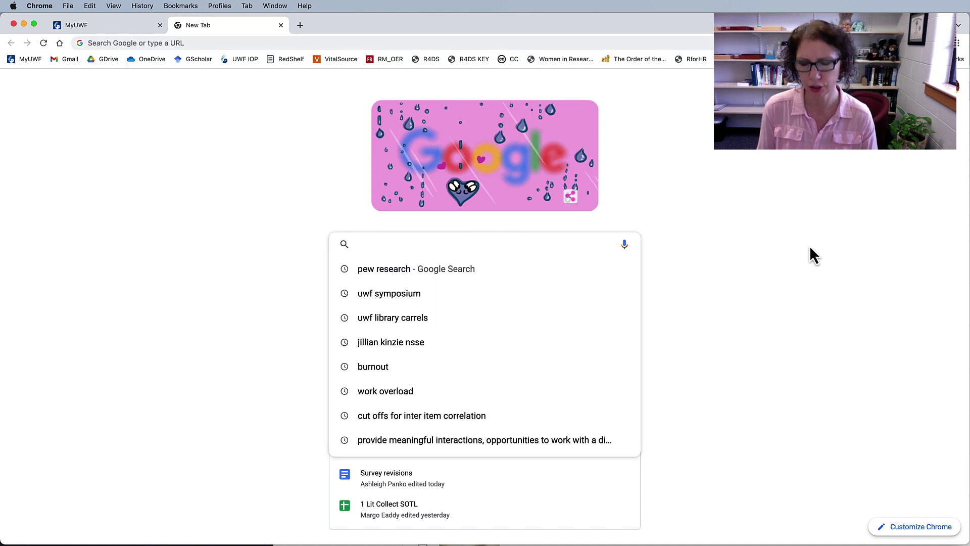
pyautogui.write('pew research')
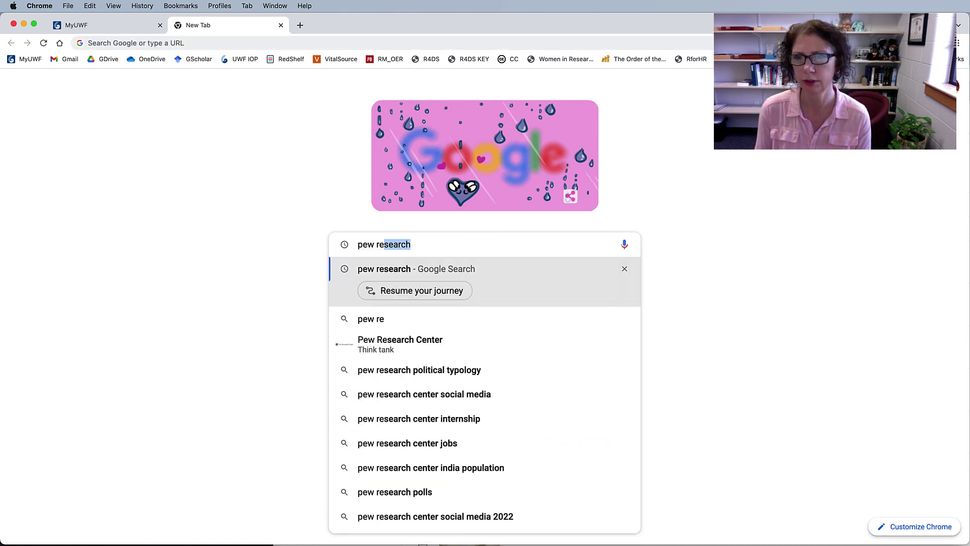
pyautogui.press('Return')
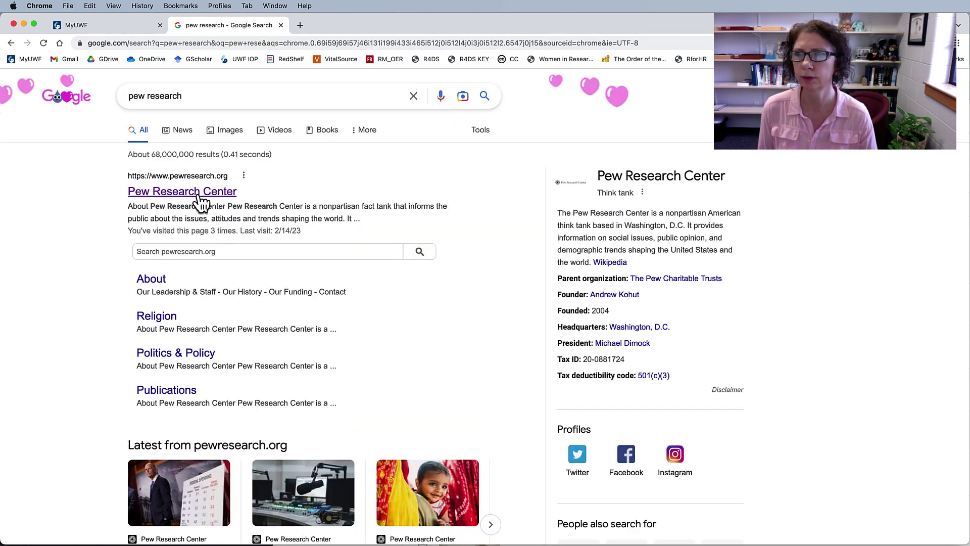
# - Go to Pew's Tools & Resources page and bring up the link menu for 'this post' under Dataset Downloads
pyautogui.click(196, 201)
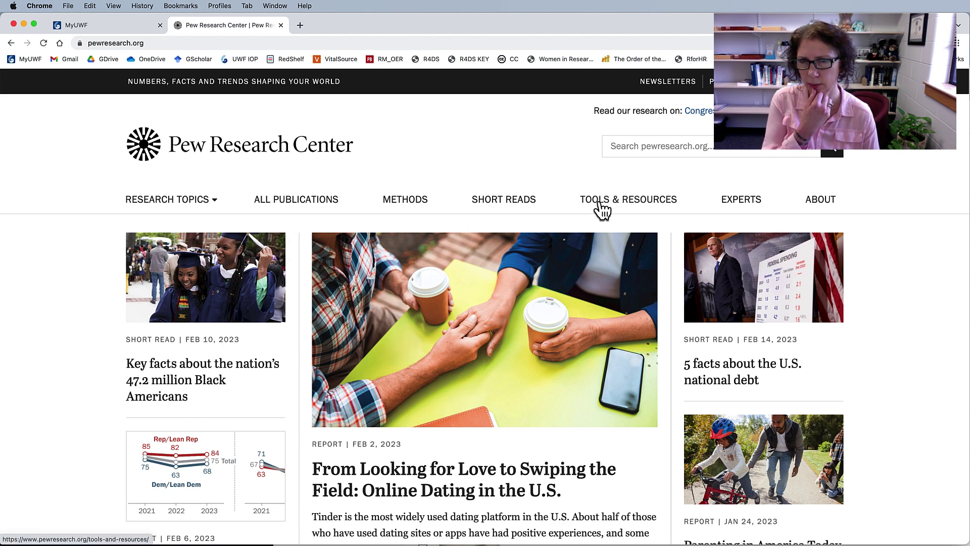
pyautogui.click(630, 210)
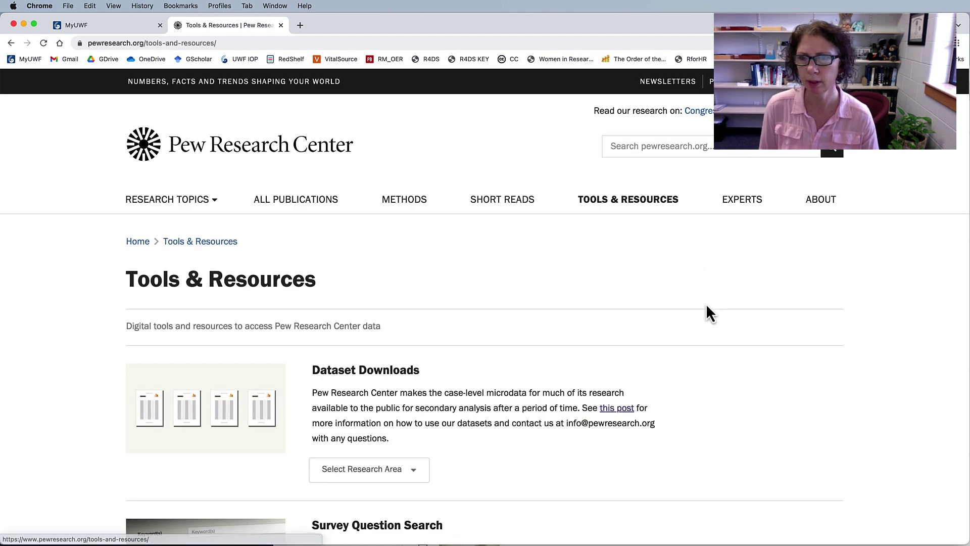
pyautogui.scroll(-2, 509, 232)
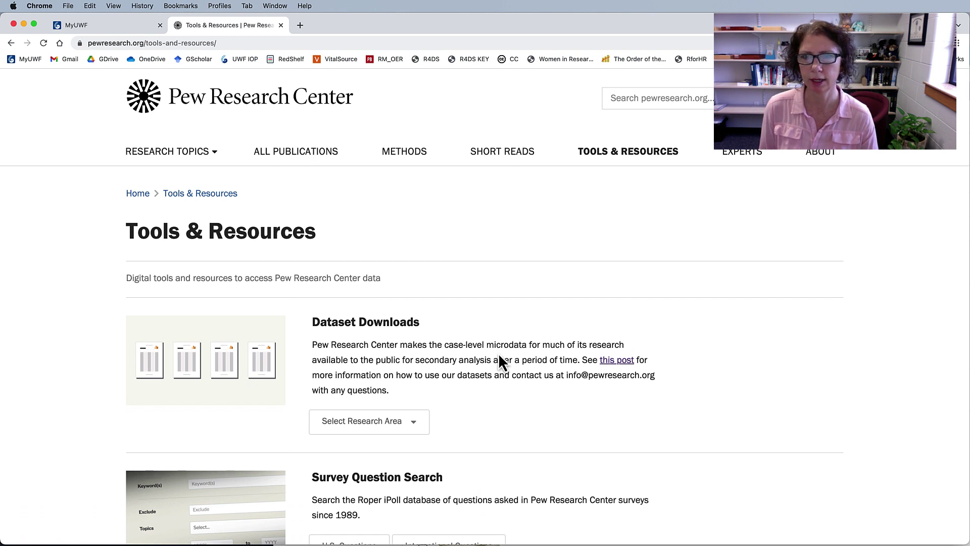
pyautogui.scroll(-2, 500, 356)
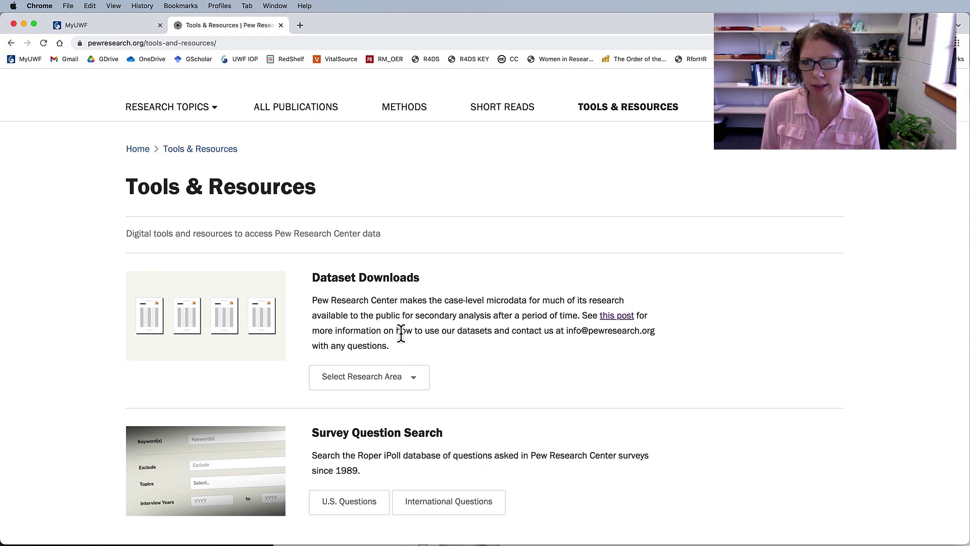
pyautogui.moveTo(393, 316); pyautogui.dragTo(532, 314)
pyautogui.rightClick(613, 319)
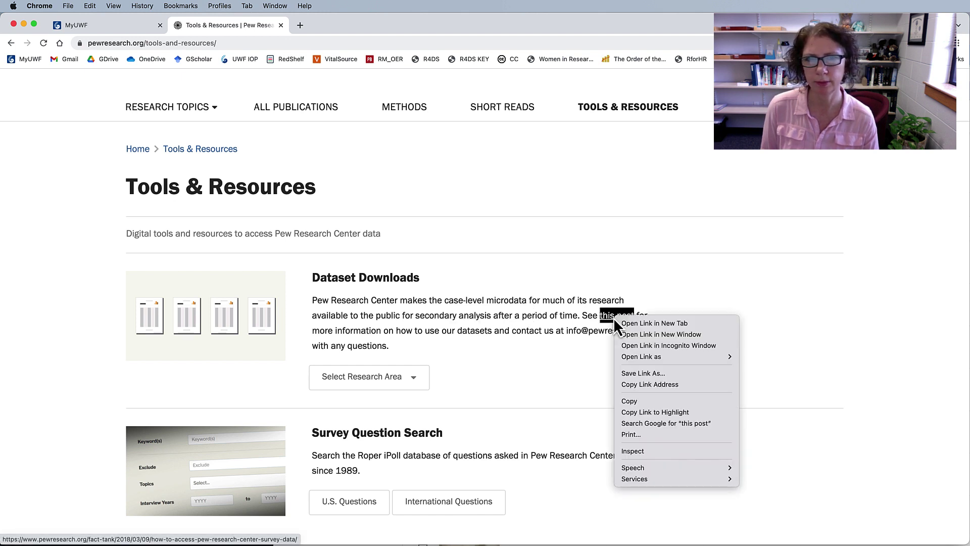
# - Open 'this post' in a new tab and switch to the How to access survey data article
pyautogui.click(657, 323)
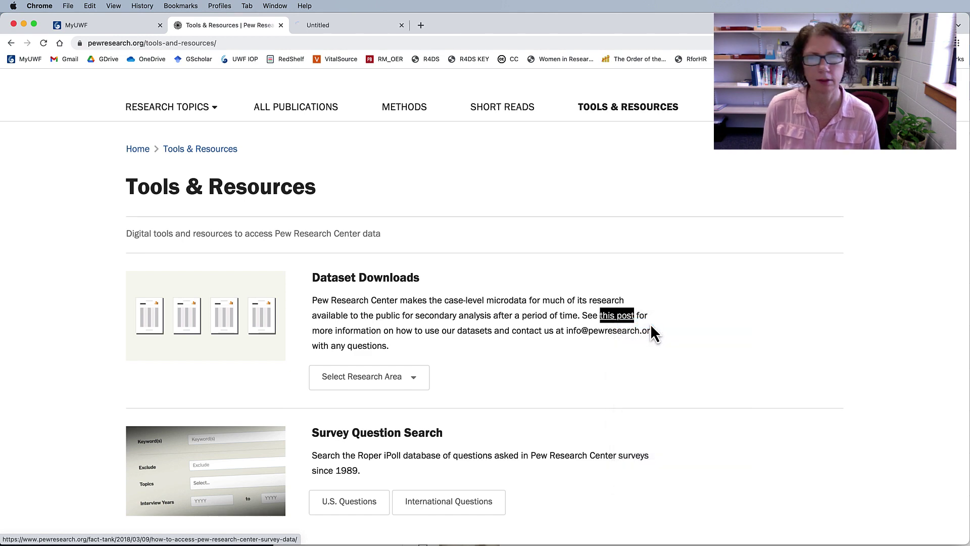
pyautogui.click(357, 28)
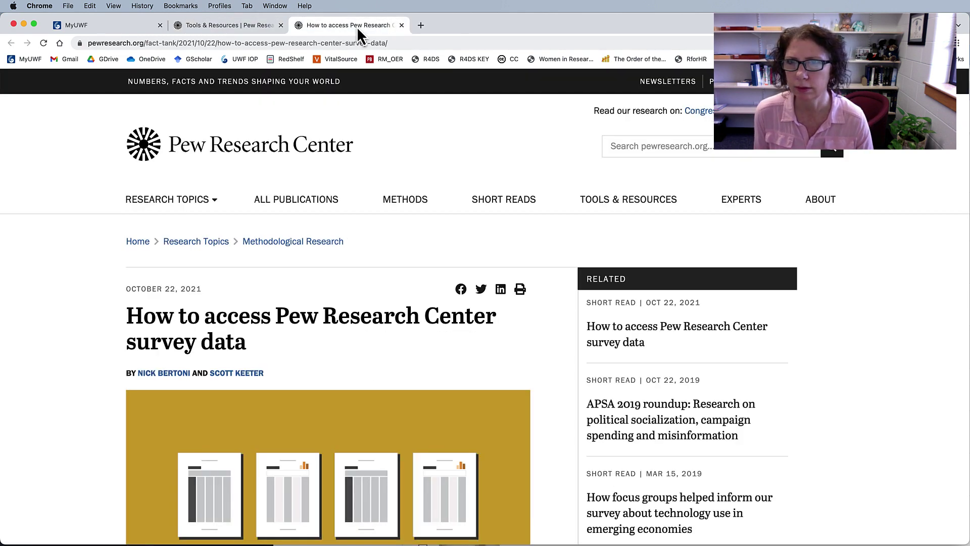
pyautogui.scroll(-4, 82, 335)
pyautogui.scroll(-4, 82, 335)
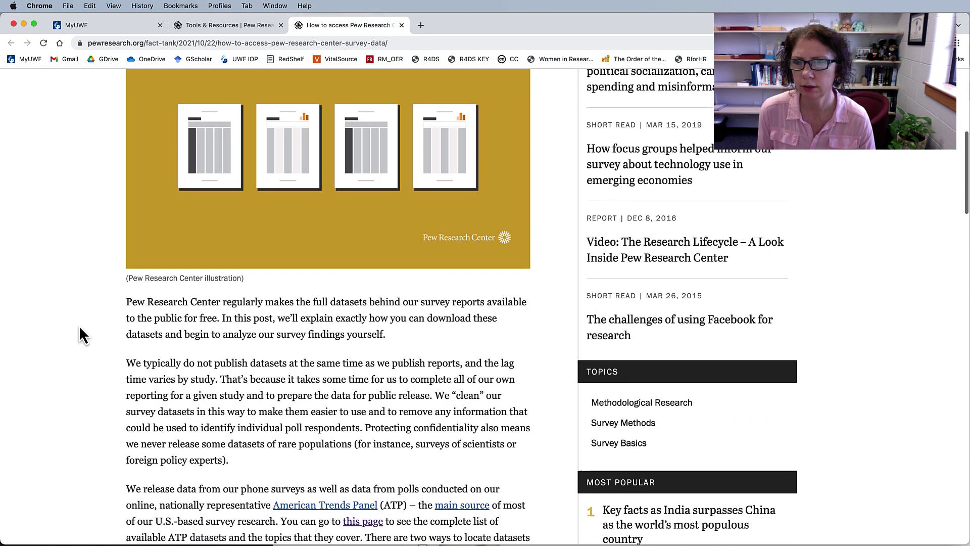
pyautogui.scroll(-1, 82, 335)
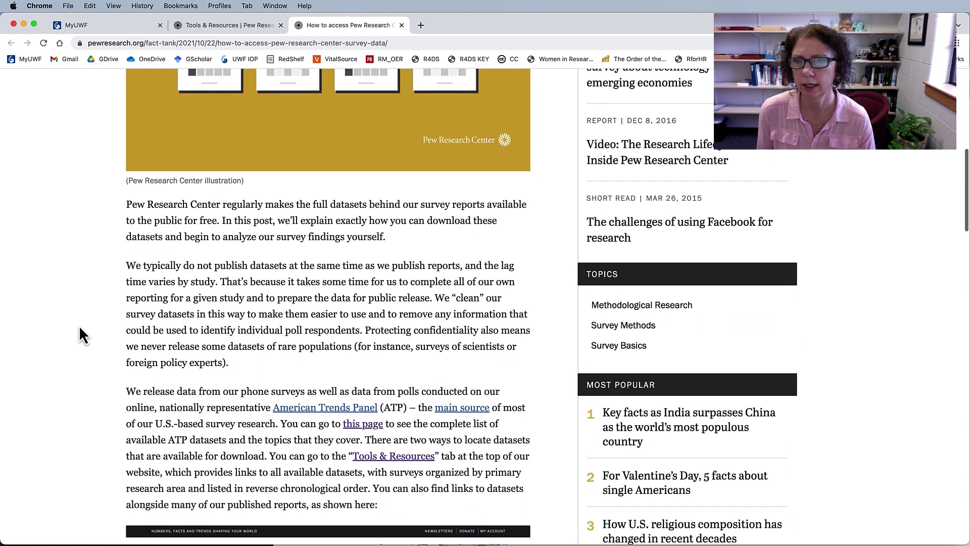
# - Highlight passages on the dataset release lag, data cleaning, confidentiality and the American Trends Panel
pyautogui.moveTo(208, 266); pyautogui.dragTo(389, 299)
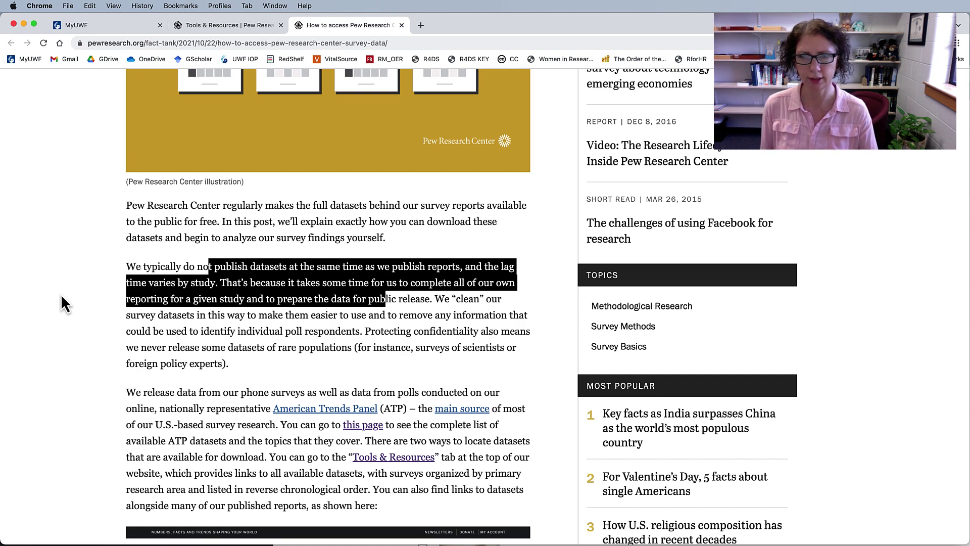
pyautogui.click(461, 305)
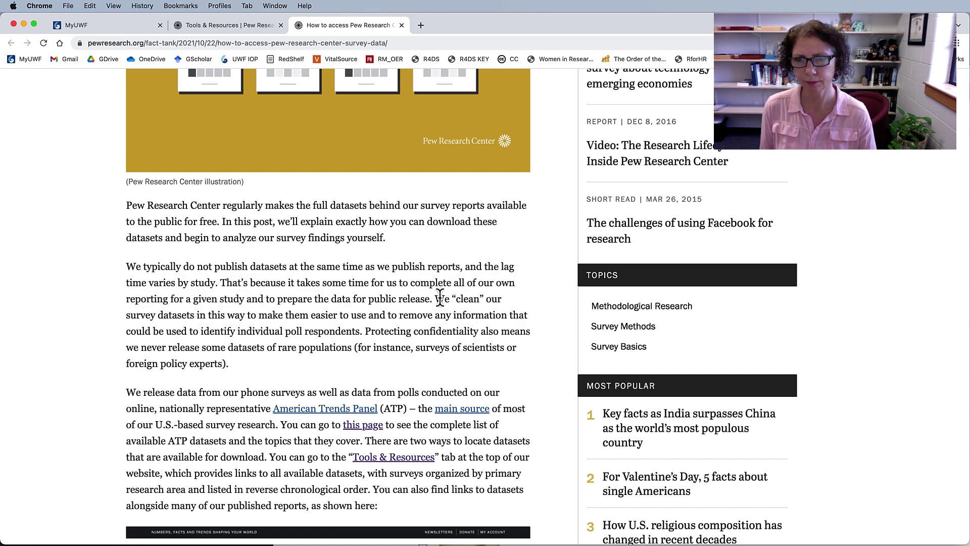
pyautogui.moveTo(436, 299); pyautogui.dragTo(511, 314)
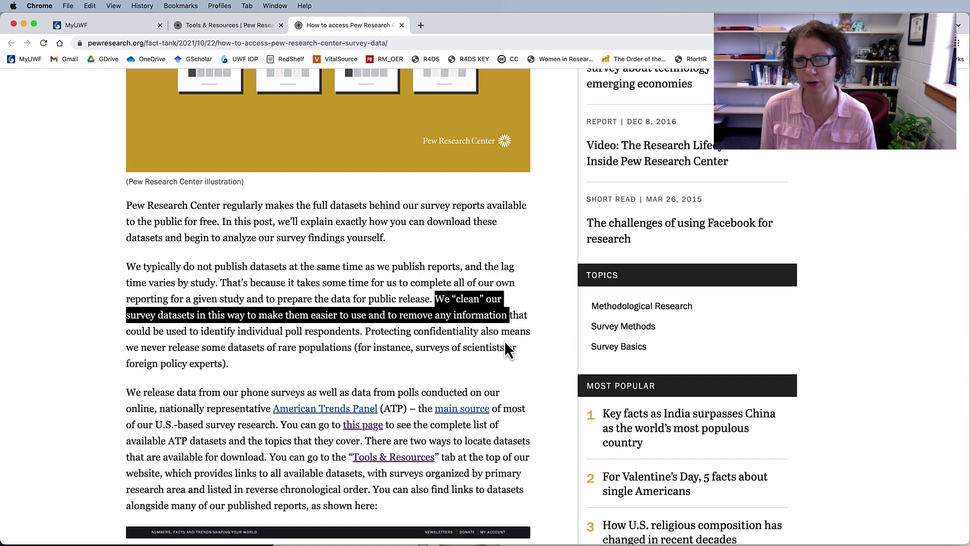
pyautogui.doubleClick(445, 331)
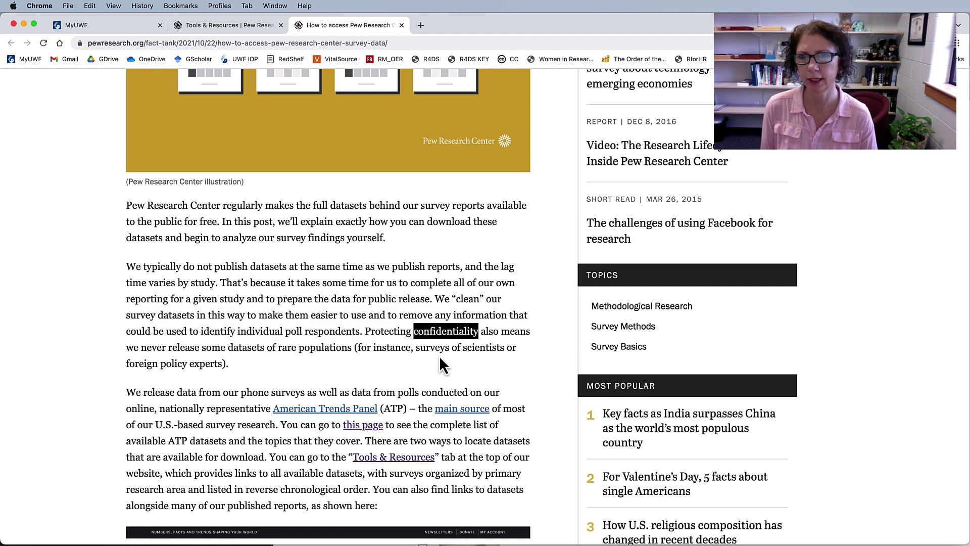
pyautogui.scroll(-3, 54, 274)
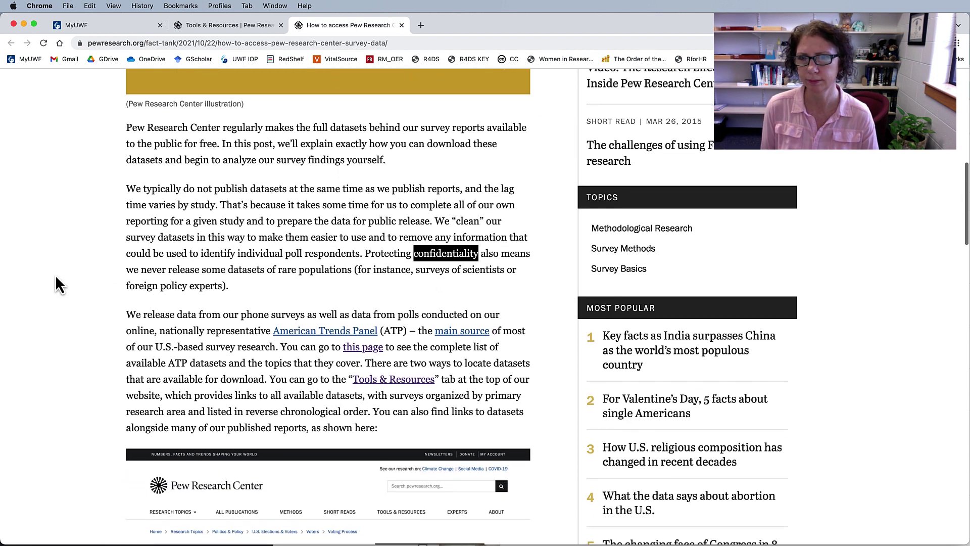
pyautogui.scroll(-2, 57, 276)
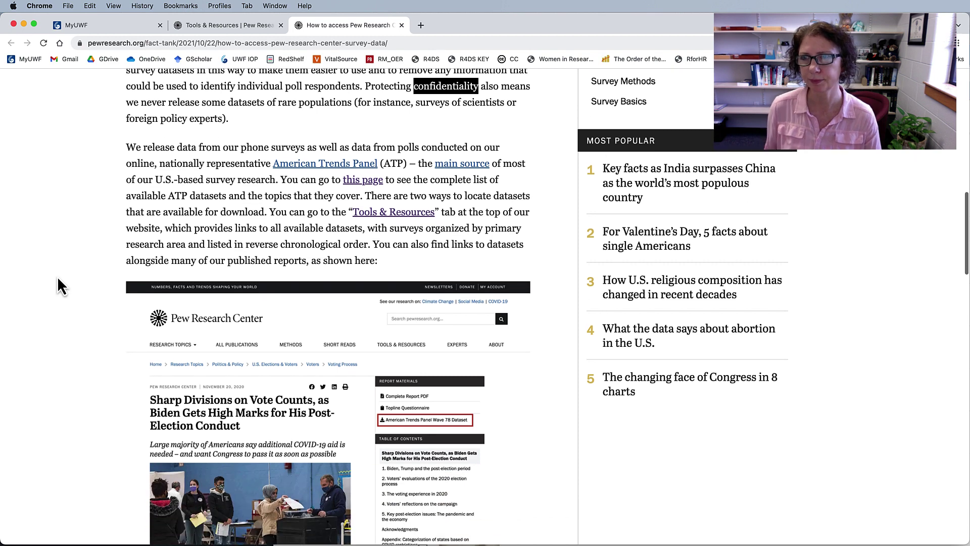
pyautogui.moveTo(165, 156); pyautogui.dragTo(416, 157)
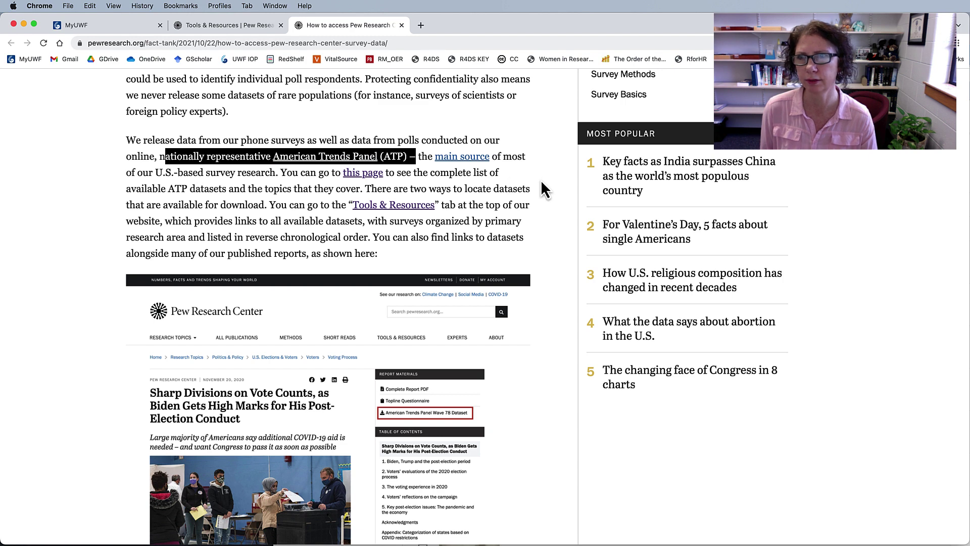
pyautogui.scroll(-2, 541, 182)
pyautogui.scroll(-8, 541, 182)
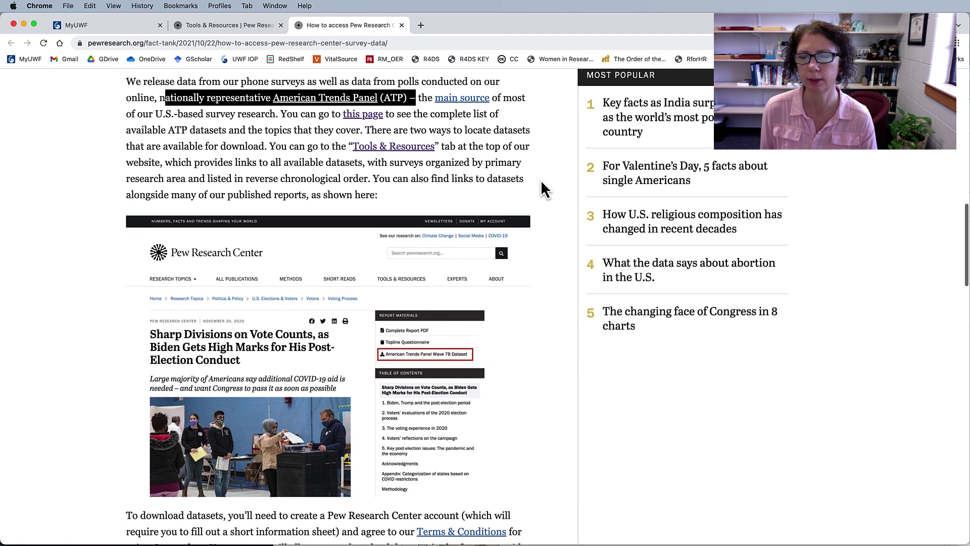
# - Read further, highlighting the note about registering and logging in to download datasets
pyautogui.scroll(-14, 541, 182)
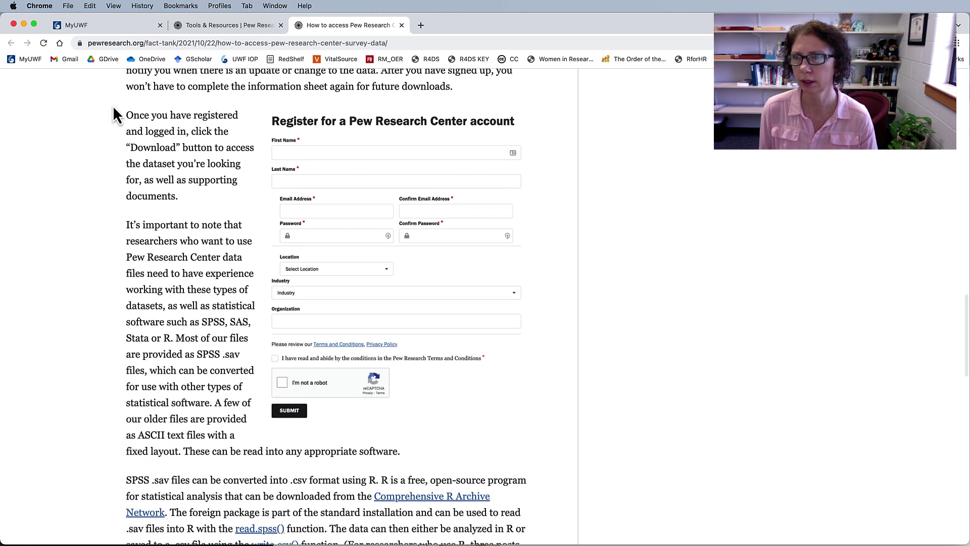
pyautogui.moveTo(151, 115); pyautogui.dragTo(238, 115)
pyautogui.scroll(-4, 187, 260)
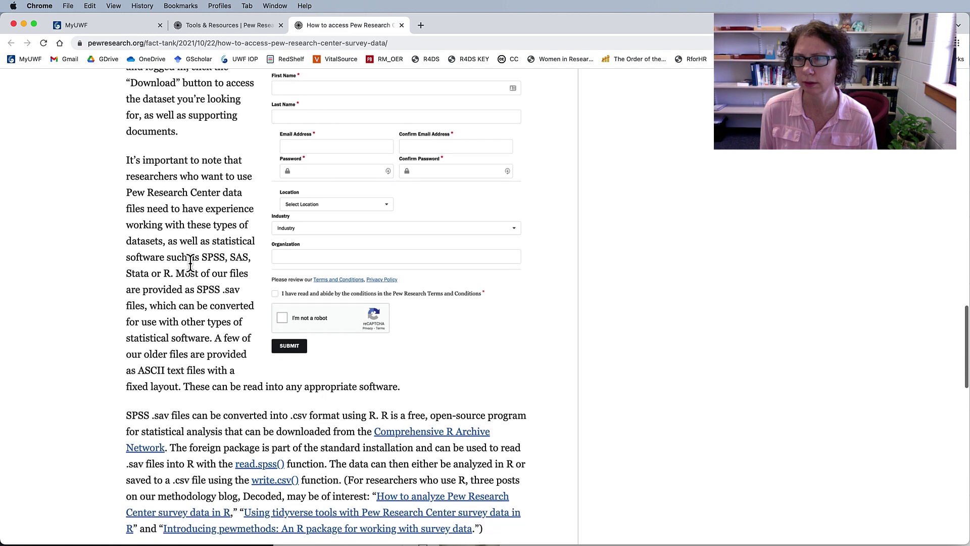
pyautogui.scroll(-1, 190, 262)
pyautogui.moveTo(160, 235); pyautogui.dragTo(203, 250)
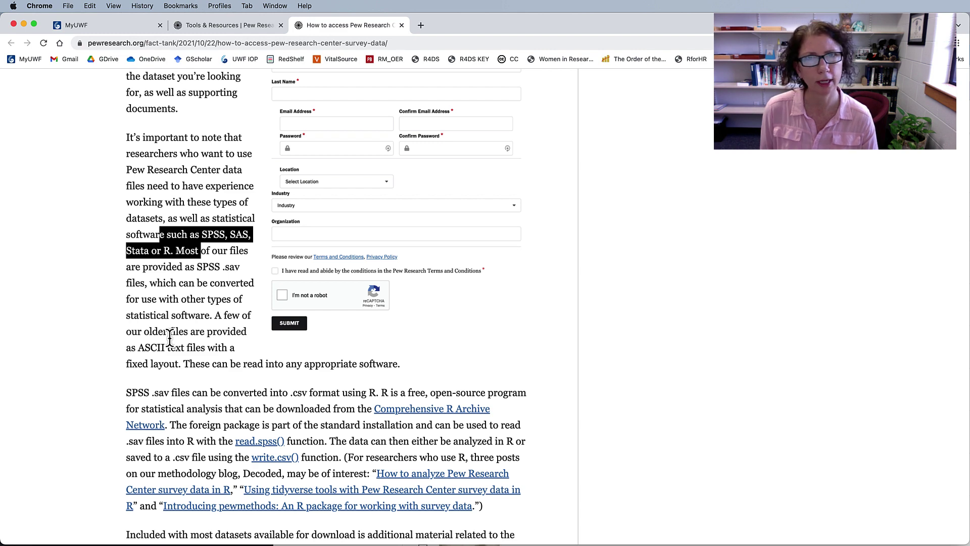
pyautogui.scroll(-5, 195, 310)
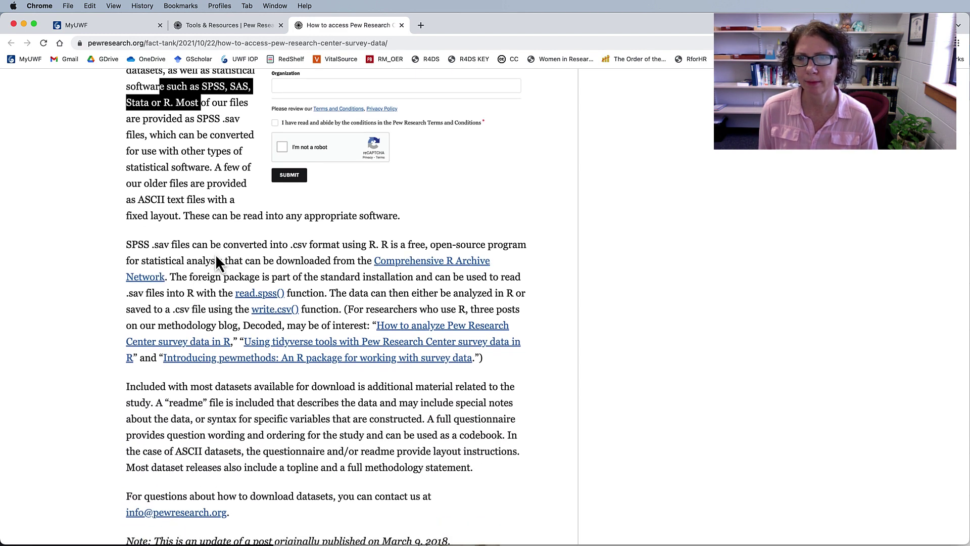
pyautogui.scroll(-2, 277, 257)
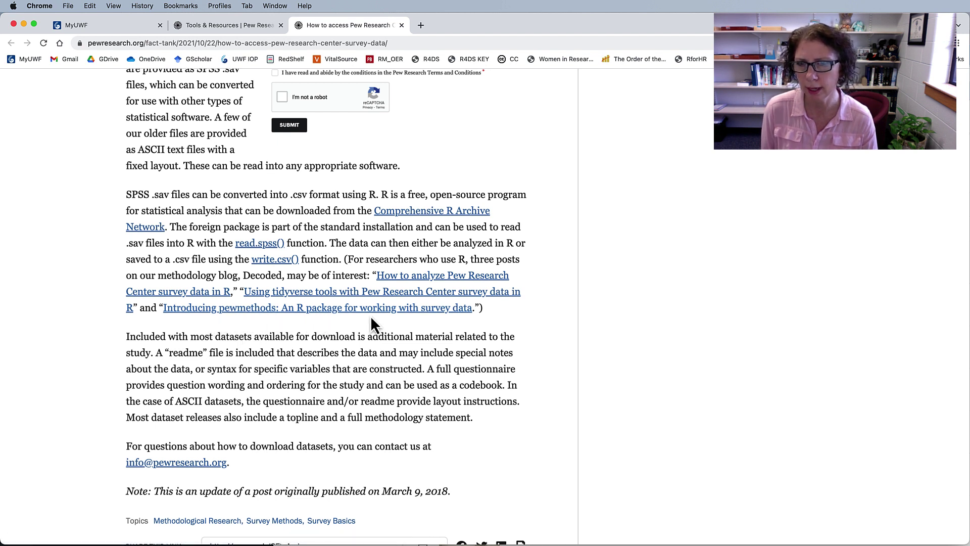
# - Finish the article, highlighting the sentence on included readme files, then scroll back up
pyautogui.scroll(-5, 420, 347)
pyautogui.scroll(-1, 424, 347)
pyautogui.scroll(2, 425, 348)
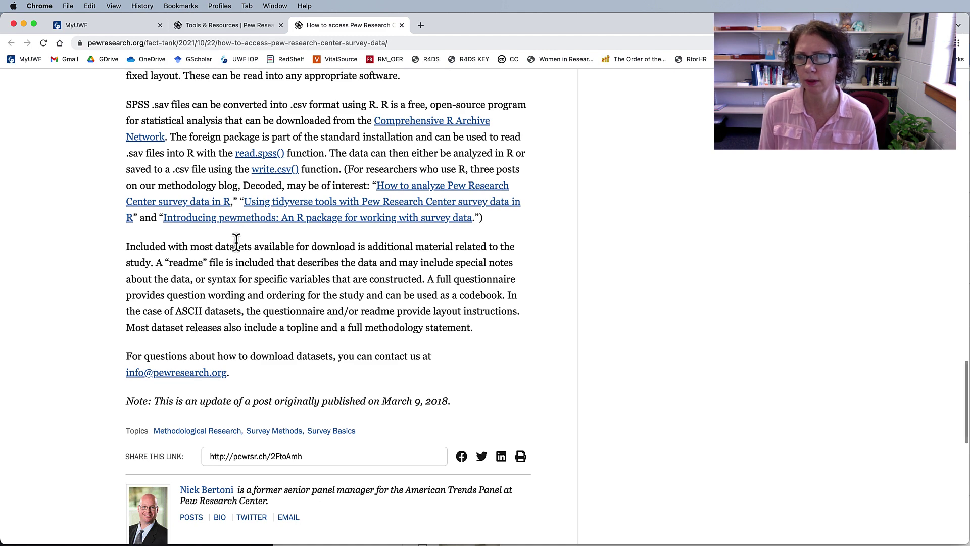
pyautogui.moveTo(213, 247); pyautogui.dragTo(303, 265)
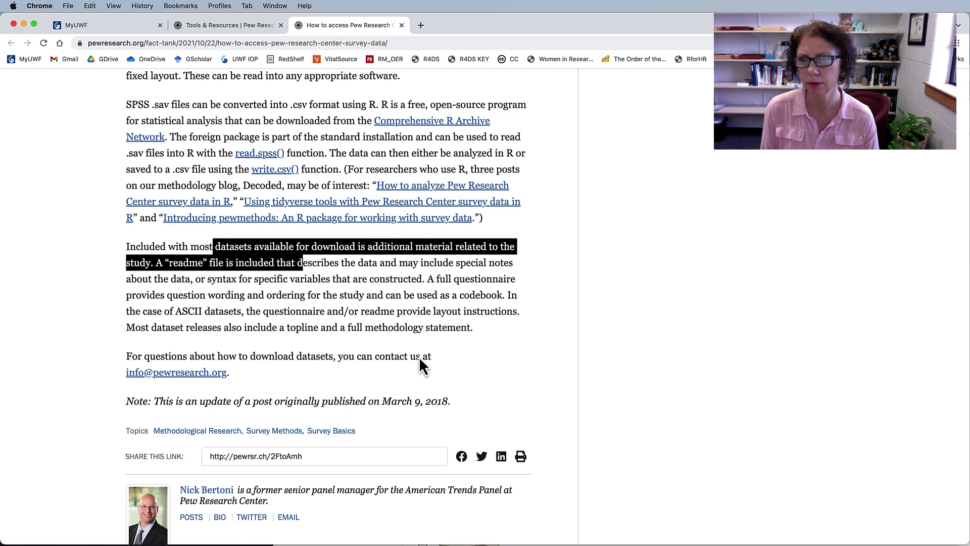
pyautogui.scroll(4, 443, 341)
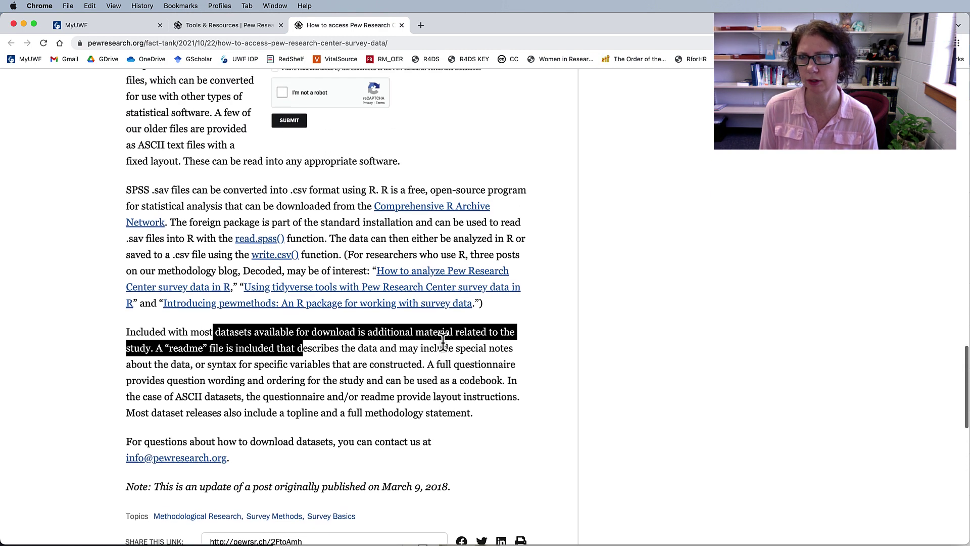
pyautogui.scroll(15, 442, 341)
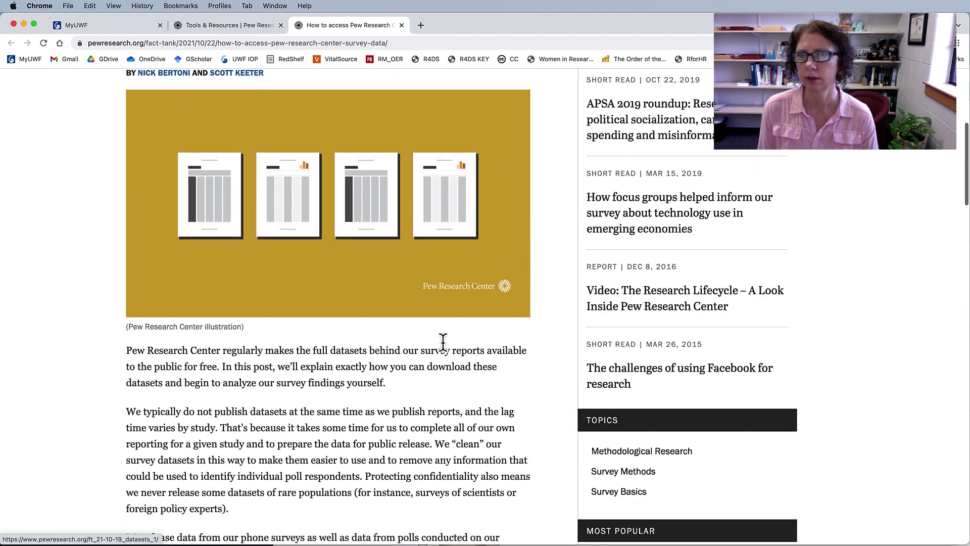
pyautogui.scroll(6, 443, 342)
# - Open the American Trends Panel (ATP) datasets list and search it for 'police'
pyautogui.click(226, 25)
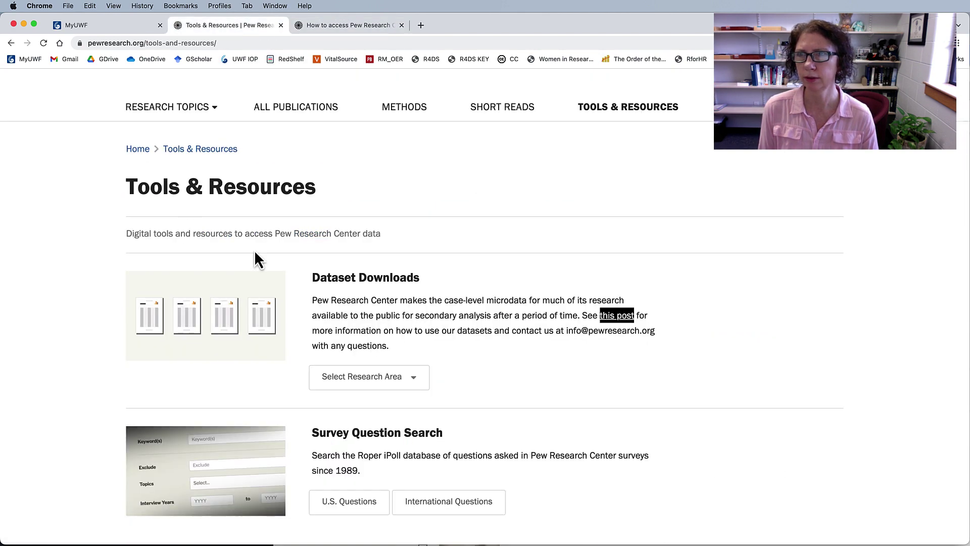
pyautogui.click(421, 383)
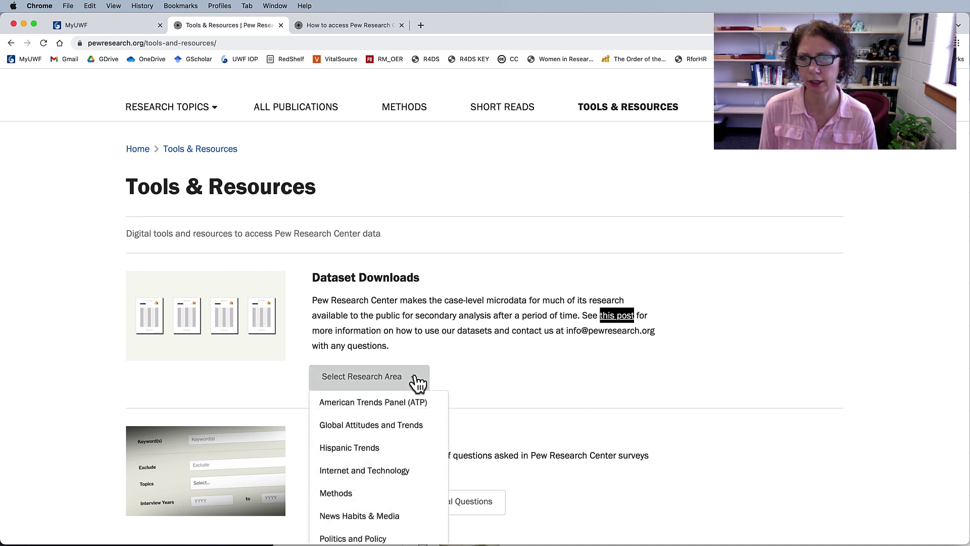
pyautogui.scroll(-3, 419, 383)
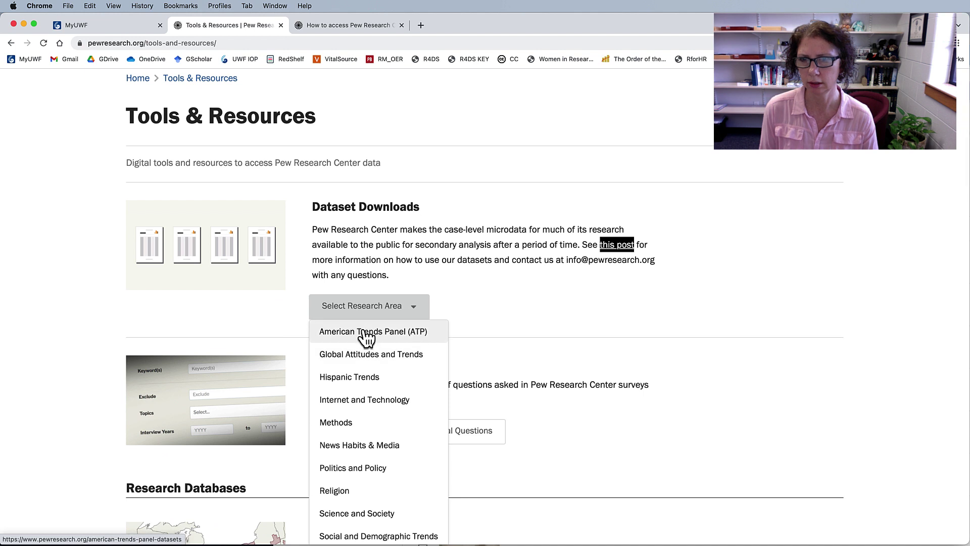
pyautogui.scroll(-5, 365, 336)
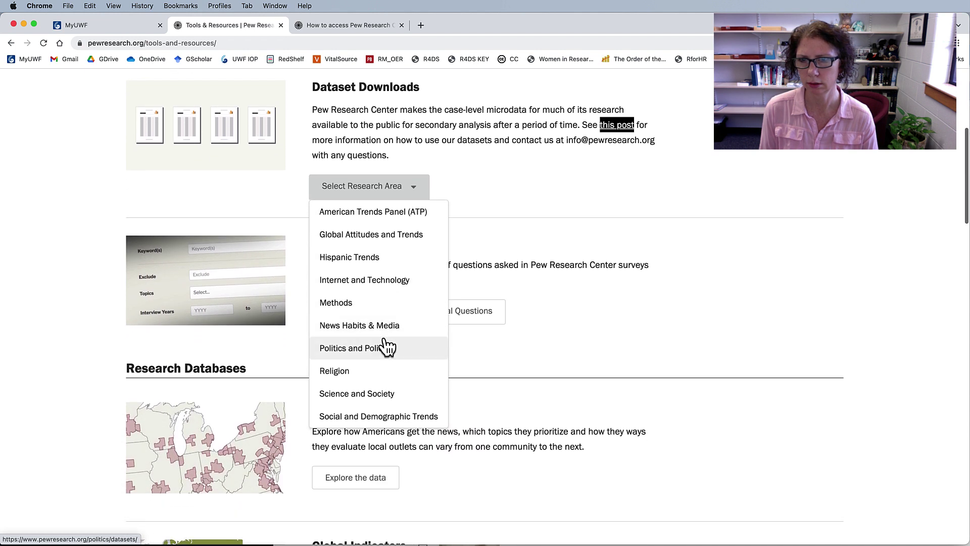
pyautogui.scroll(2, 404, 329)
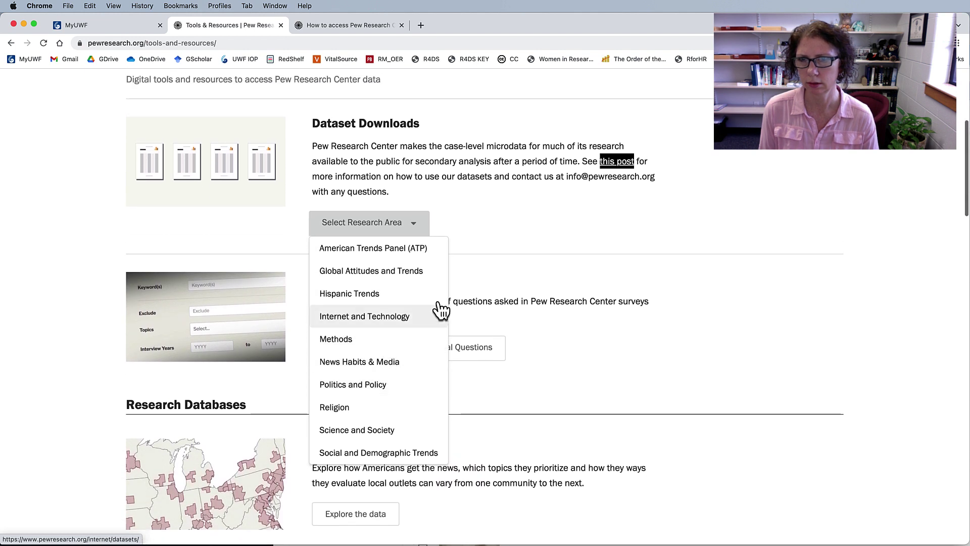
pyautogui.click(363, 250)
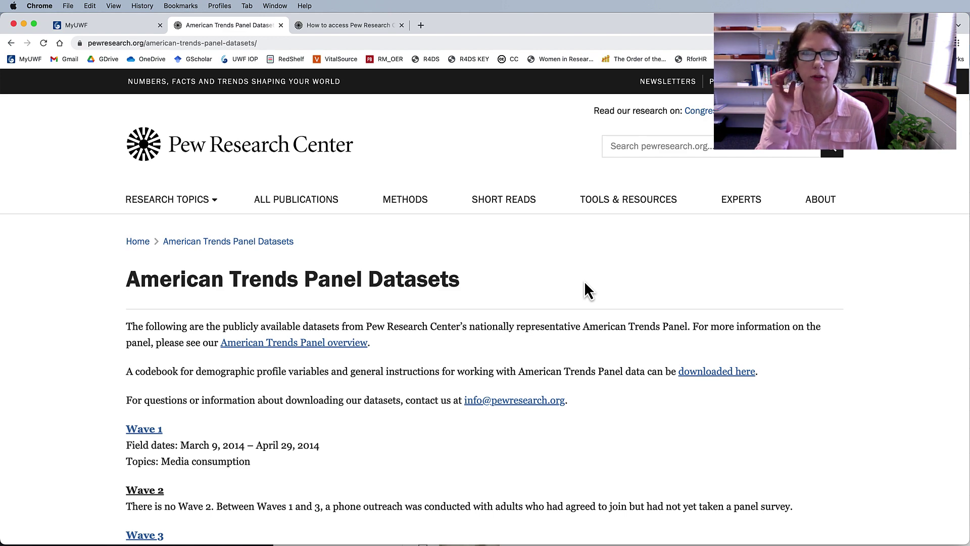
pyautogui.scroll(-5, 566, 277)
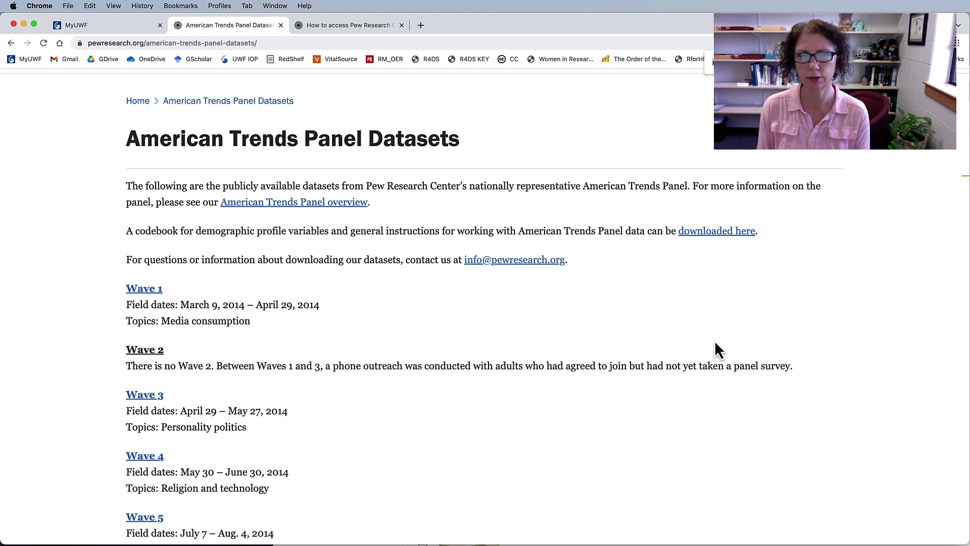
pyautogui.write('police')
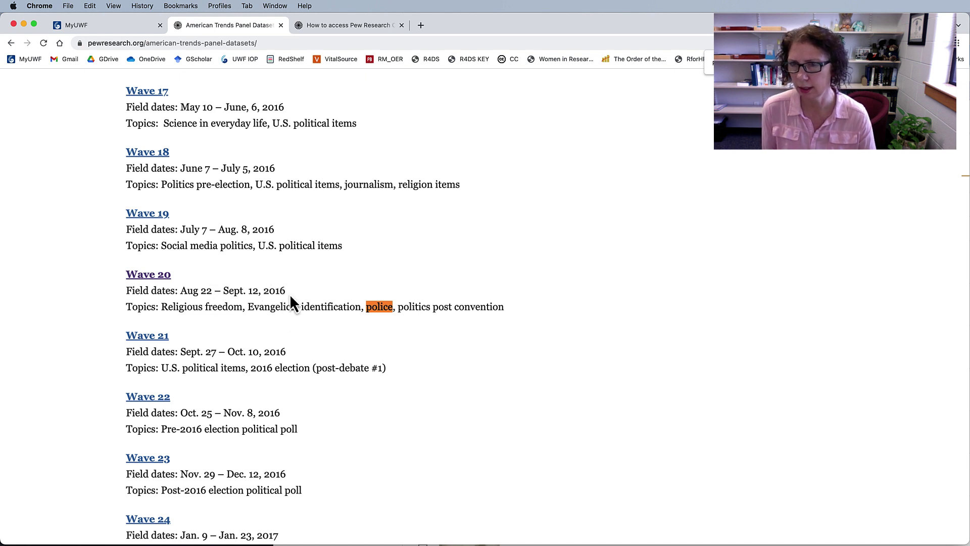
# - Open the Wave 20 page, start Download Dataset and tick the terms agreement checkbox
pyautogui.doubleClick(273, 291)
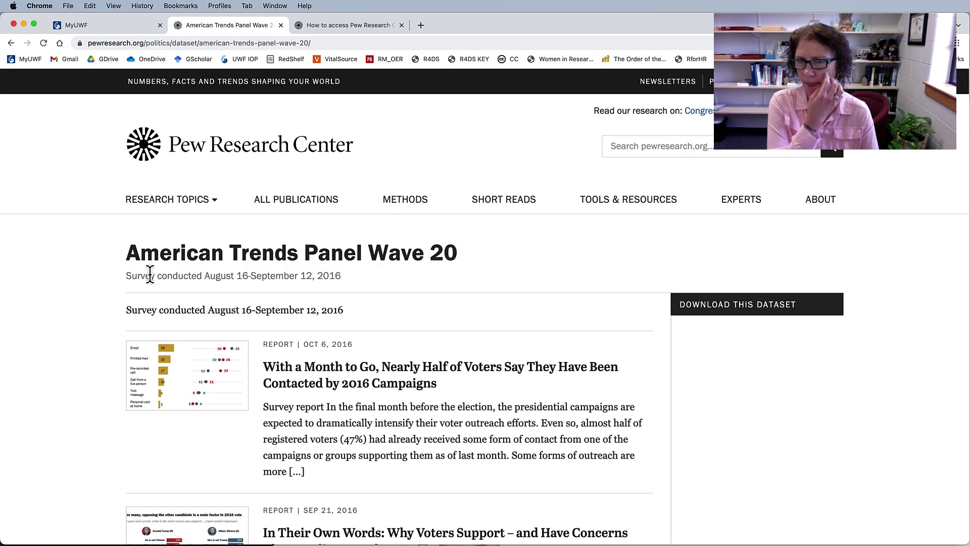
pyautogui.scroll(-2, 628, 305)
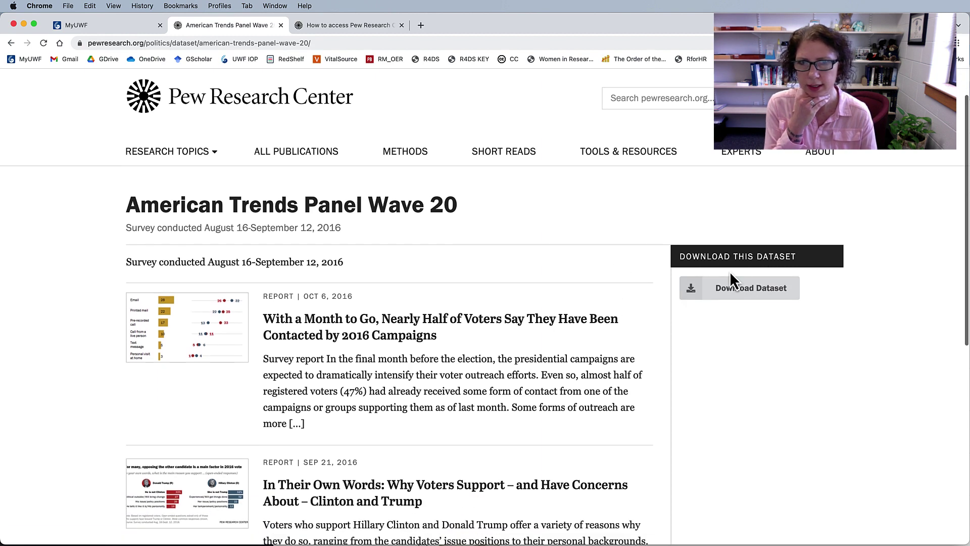
pyautogui.click(694, 297)
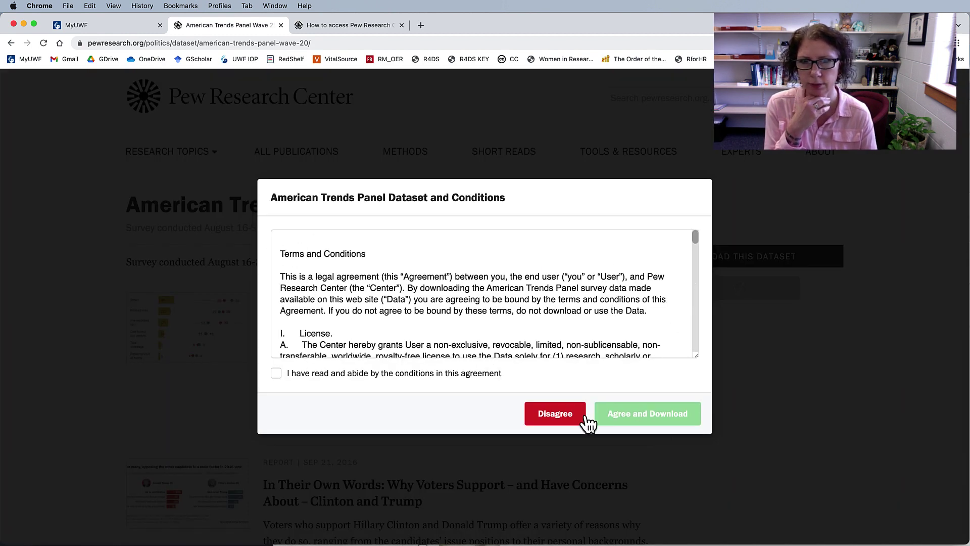
pyautogui.scroll(-5, 427, 331)
pyautogui.click(276, 374)
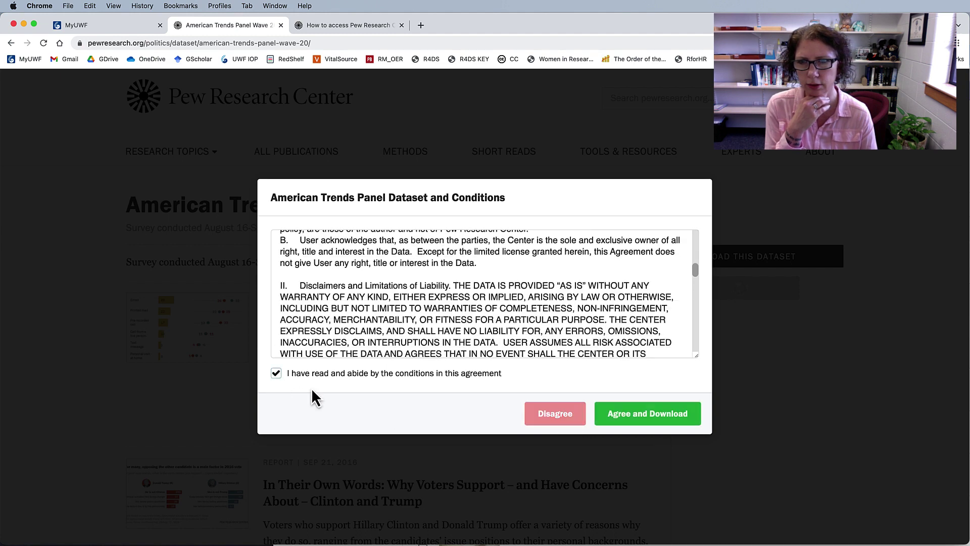
# - Agree and download, then open ATP W20 readme.txt from the expanded W20_Aug16 folder in Downloads
pyautogui.click(653, 415)
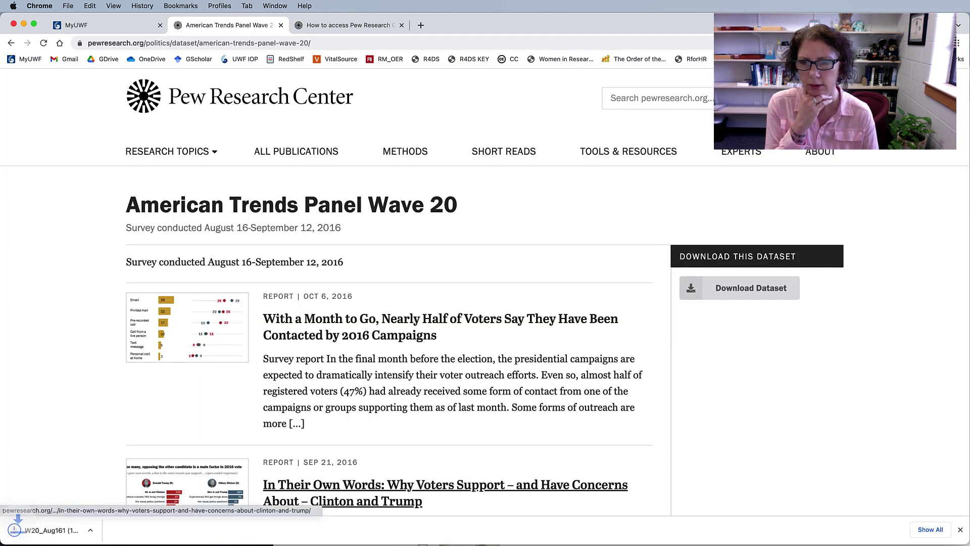
pyautogui.click(384, 539)
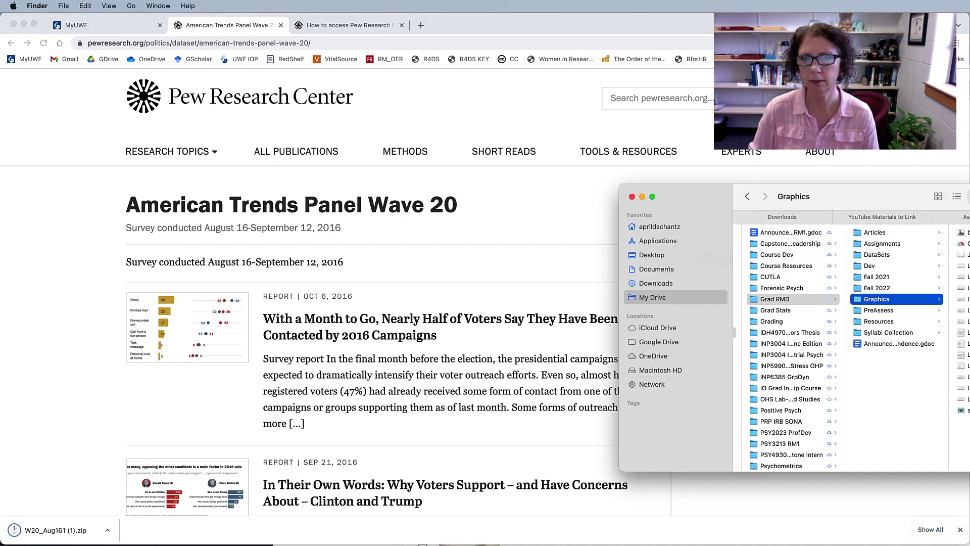
pyautogui.moveTo(851, 198); pyautogui.dragTo(396, 162)
pyautogui.click(194, 247)
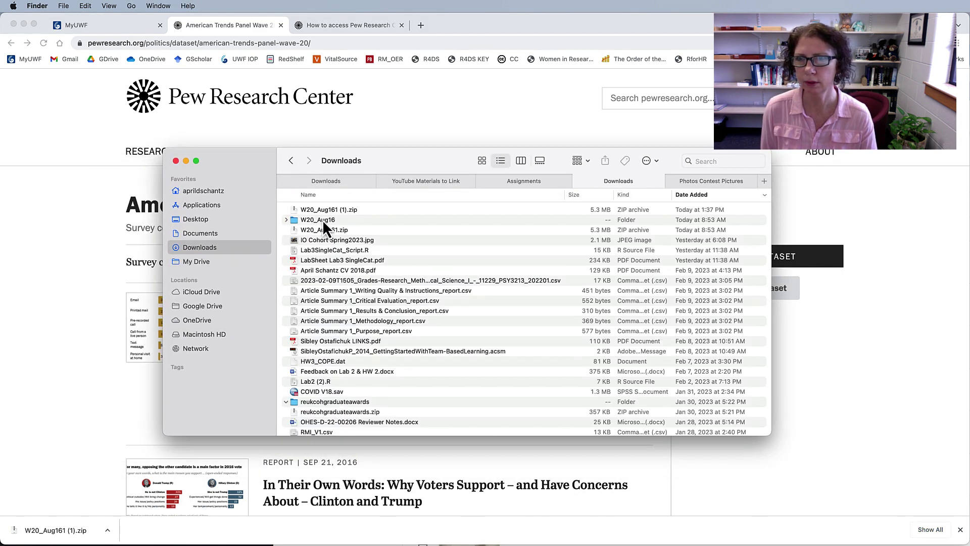
pyautogui.click(331, 230)
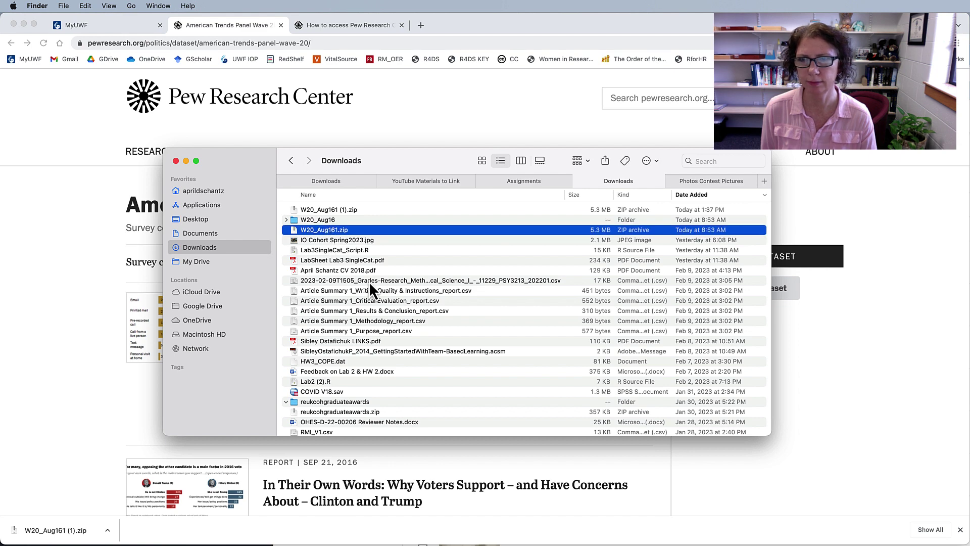
pyautogui.click(286, 220)
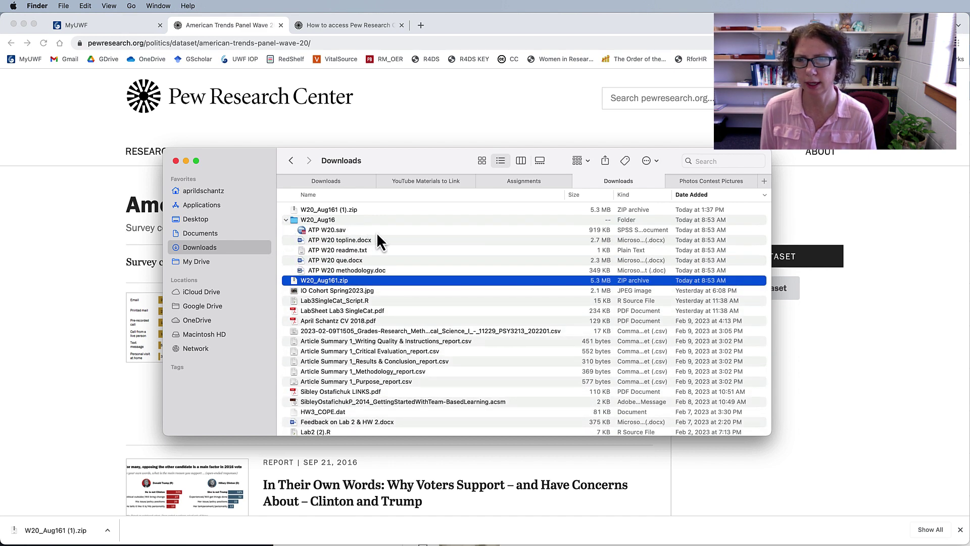
pyautogui.click(344, 250)
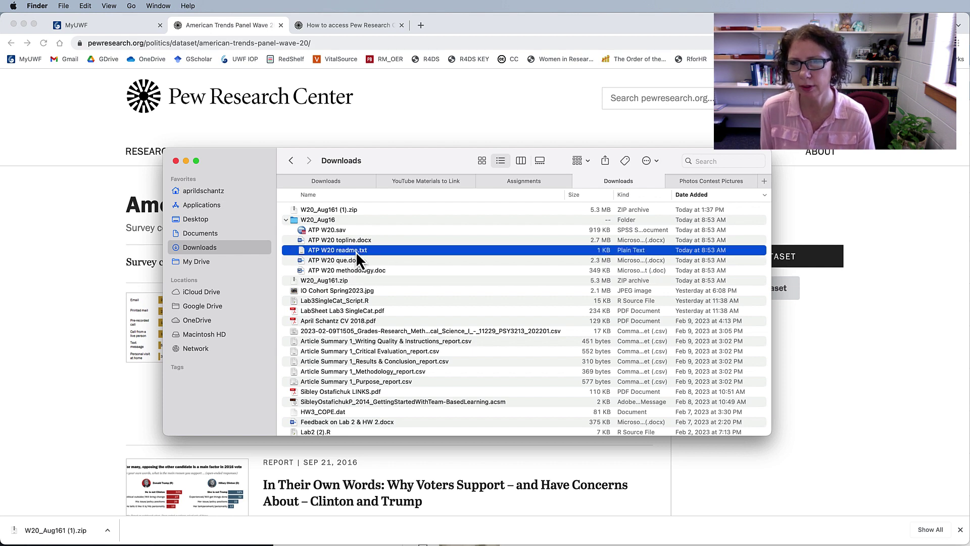
pyautogui.doubleClick(297, 251)
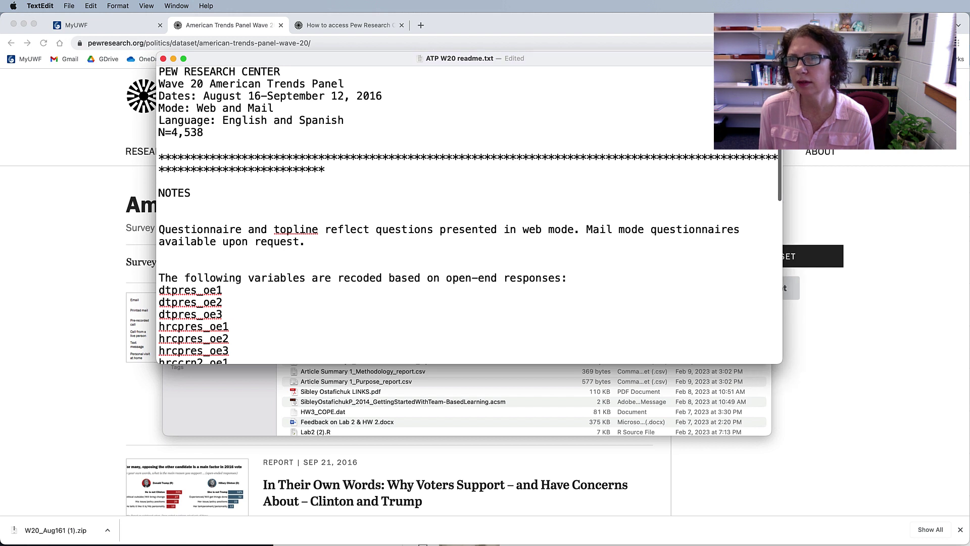
# - Read the readme, highlighting the 4,538 sample size, the questionnaire/topline note and weighting details
pyautogui.scroll(-1, 371, 253)
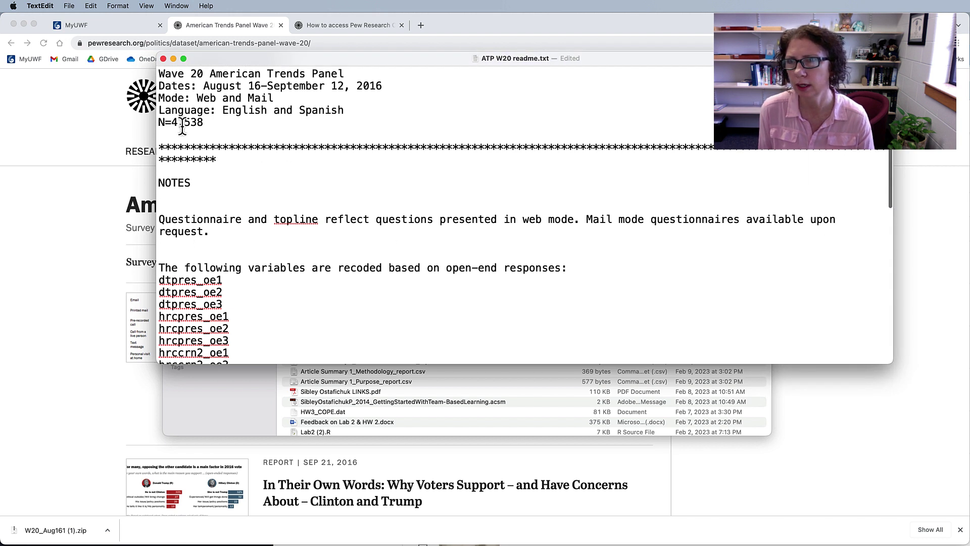
pyautogui.moveTo(171, 124); pyautogui.dragTo(204, 124)
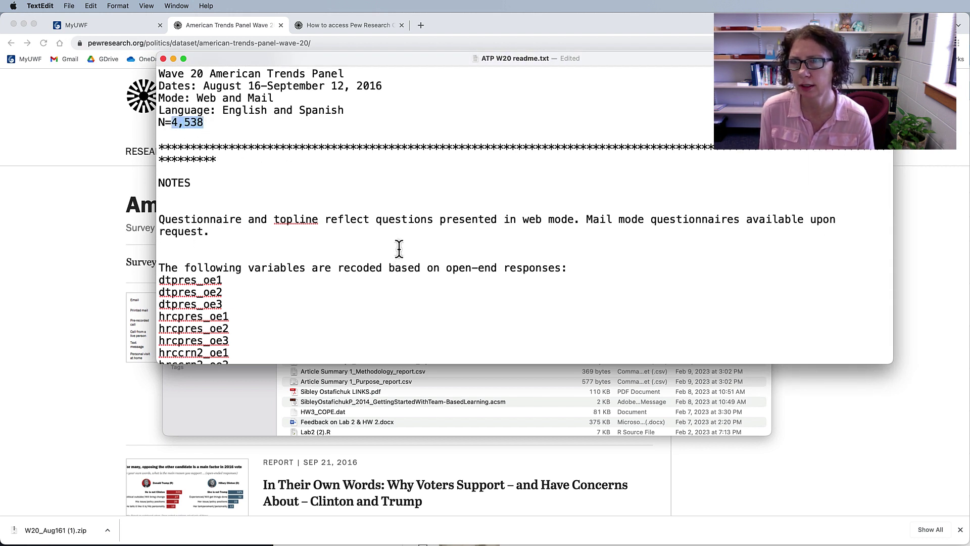
pyautogui.scroll(-5, 399, 248)
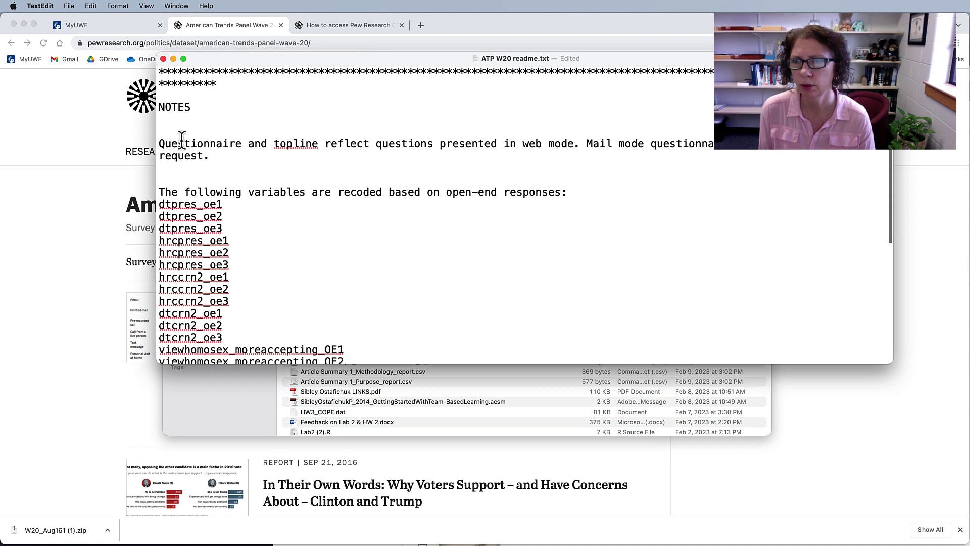
pyautogui.moveTo(172, 143); pyautogui.dragTo(511, 144)
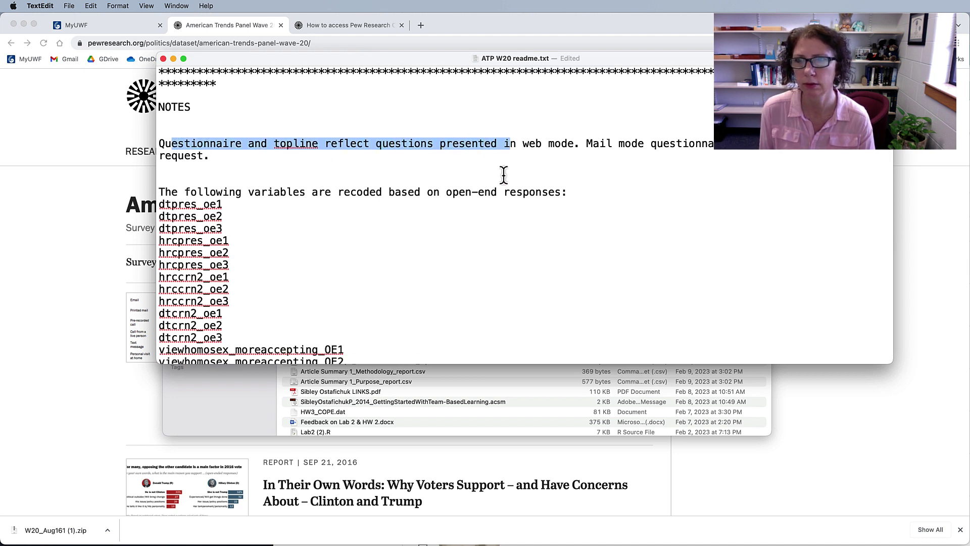
pyautogui.scroll(-3, 549, 232)
pyautogui.scroll(-3, 560, 233)
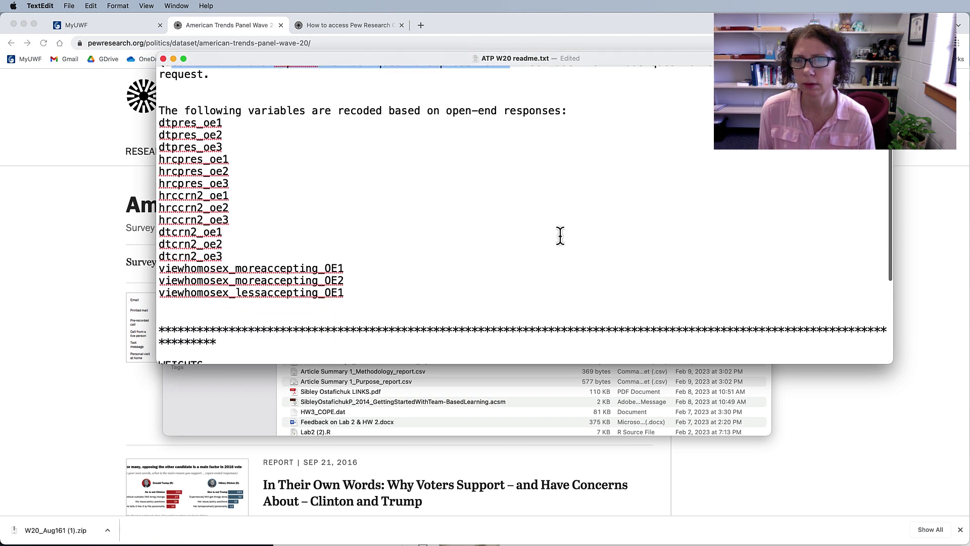
pyautogui.moveTo(395, 111); pyautogui.dragTo(578, 113)
pyautogui.scroll(-12, 533, 219)
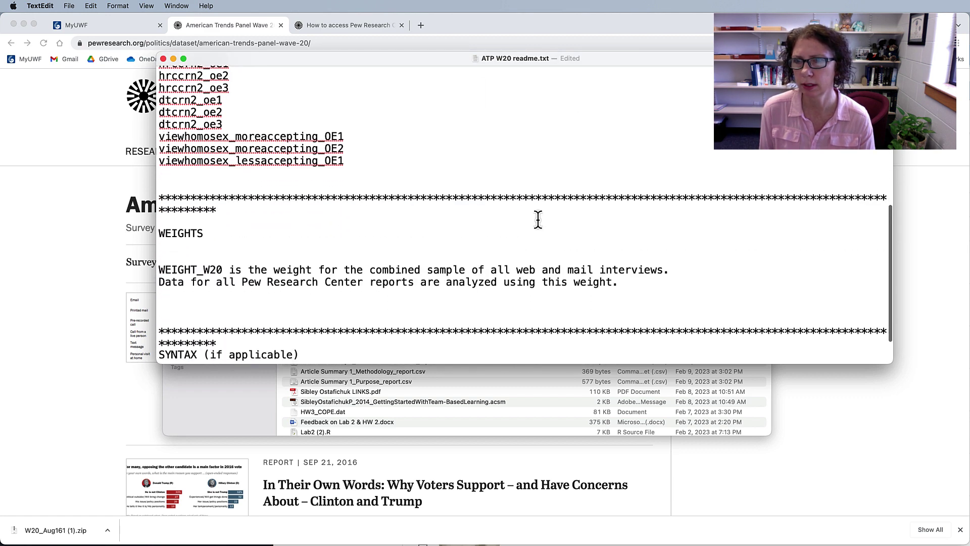
pyautogui.scroll(1, 550, 226)
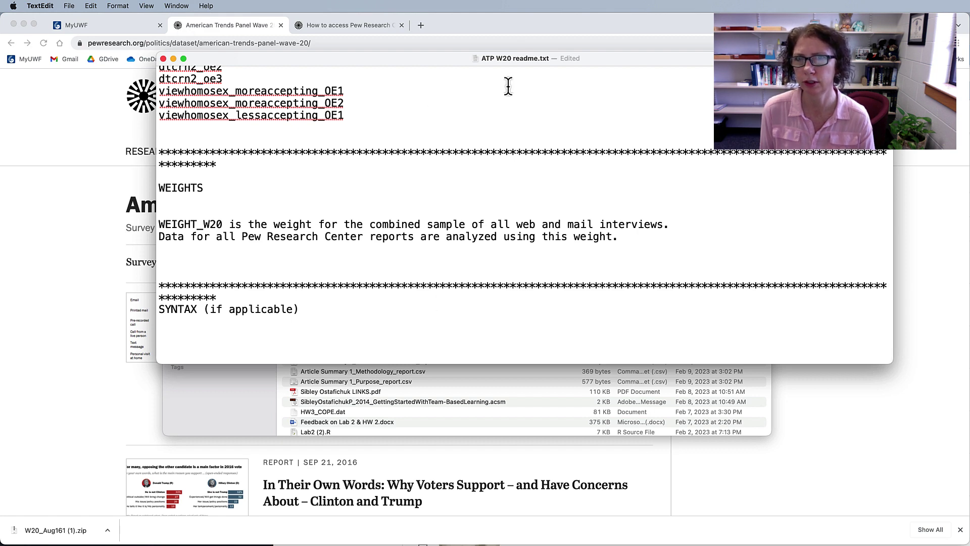
# - Close the readme, open ATP W20 topline.docx and scroll to the police-department confidence question
pyautogui.click(162, 59)
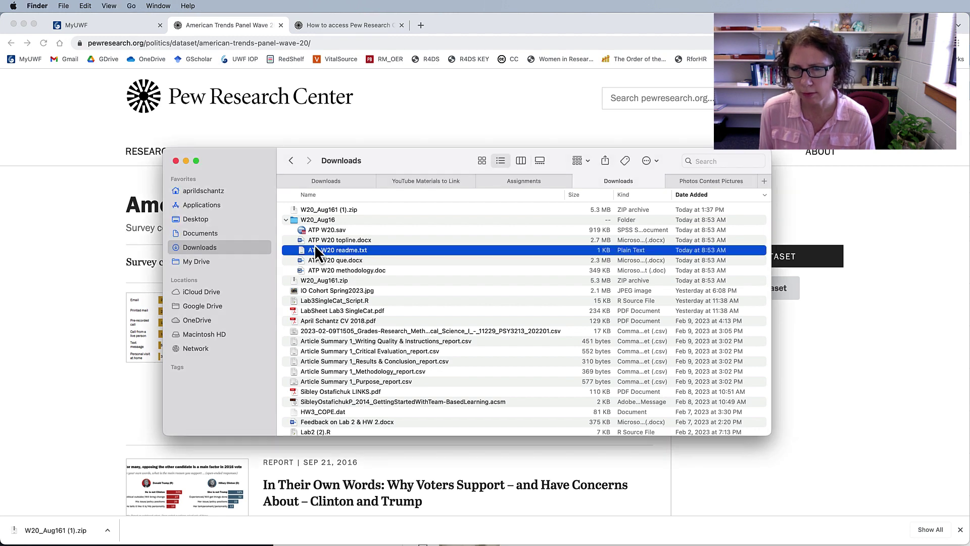
pyautogui.click(302, 240)
pyautogui.doubleClick(298, 240)
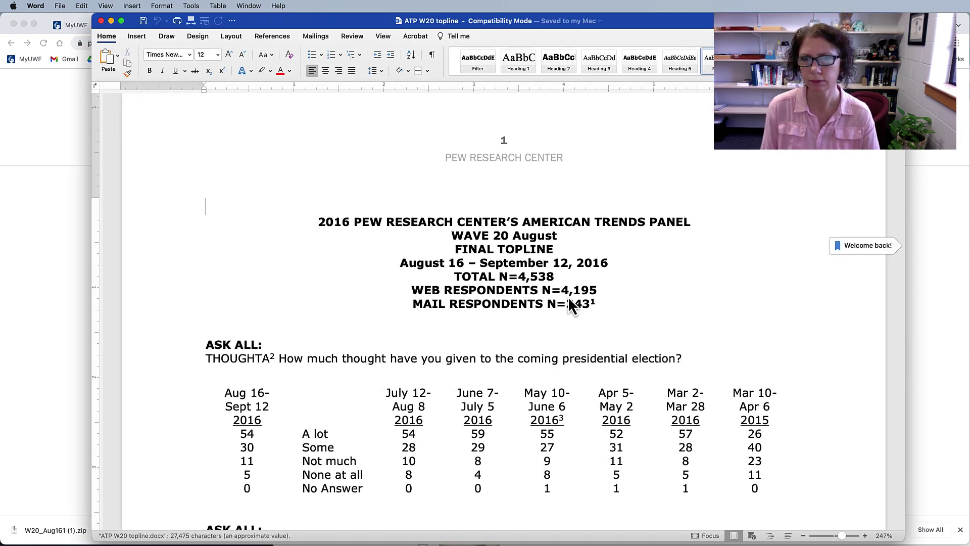
pyautogui.scroll(-5, 581, 295)
pyautogui.scroll(-10, 591, 294)
pyautogui.scroll(-4, 591, 293)
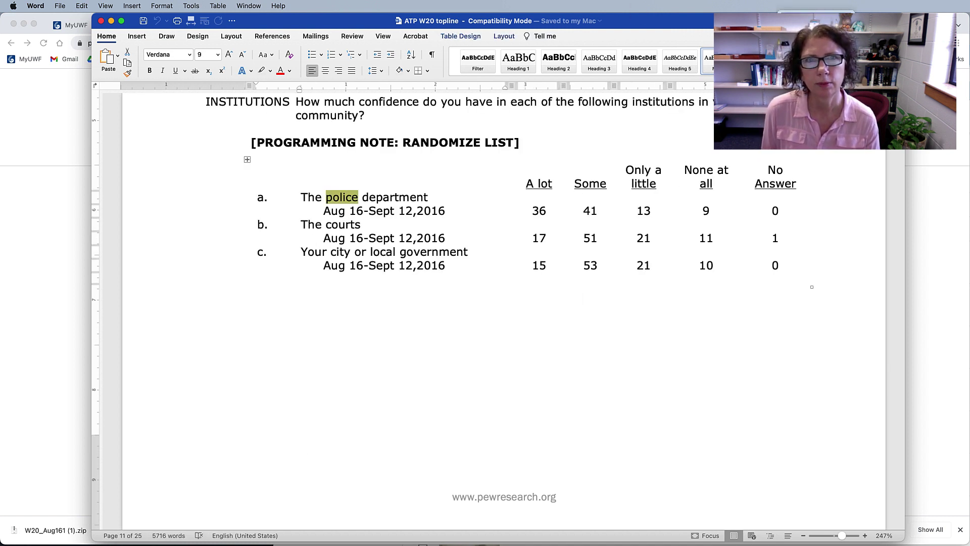
# - Search the topline for 'police' and highlight the INSTITUTIONS question, police item and A lot–None at all headers
pyautogui.hotkey('ctrl', 'h')
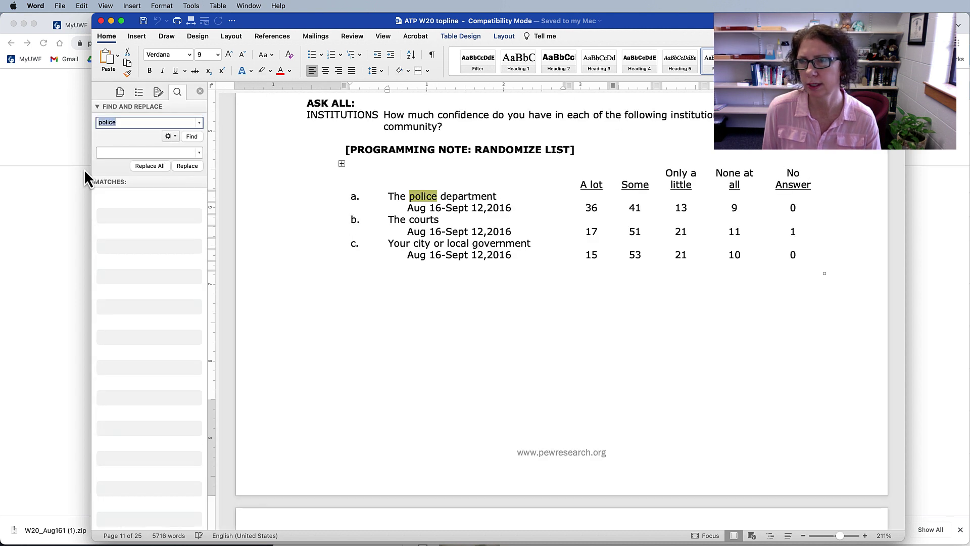
pyautogui.moveTo(73, 170); pyautogui.dragTo(70, 169)
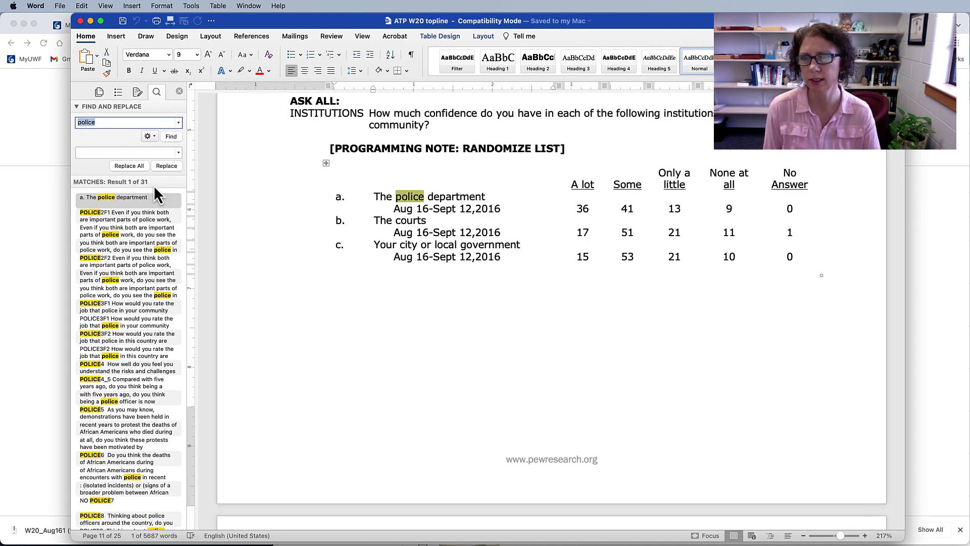
pyautogui.scroll(3, 470, 344)
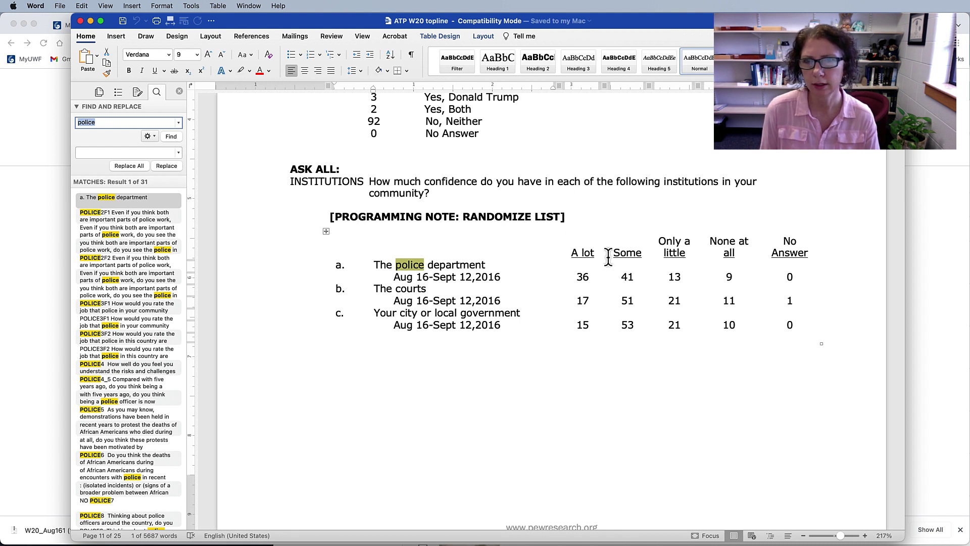
pyautogui.moveTo(424, 193)
pyautogui.mouseDown()
pyautogui.moveTo(646, 182)
pyautogui.moveTo(427, 183)
pyautogui.mouseUp()
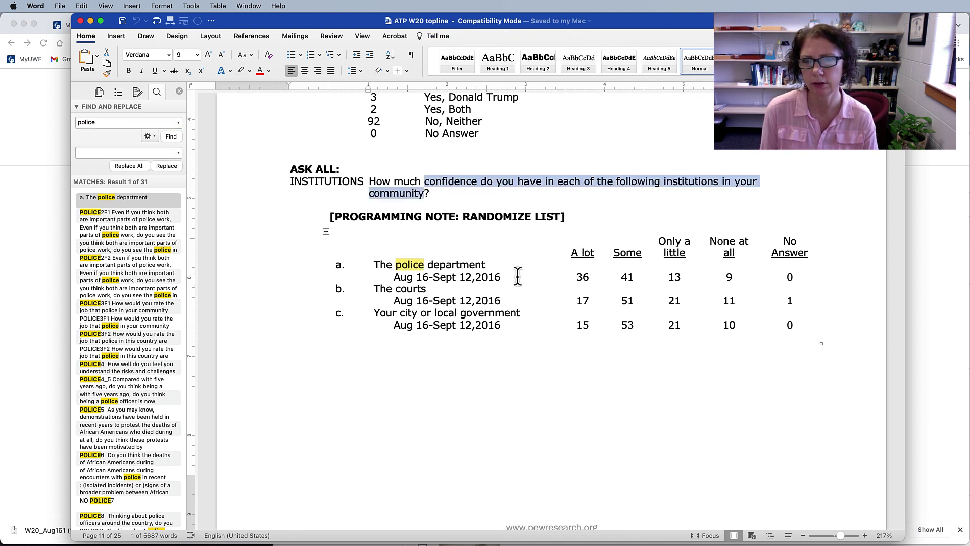
pyautogui.moveTo(378, 267); pyautogui.dragTo(485, 265)
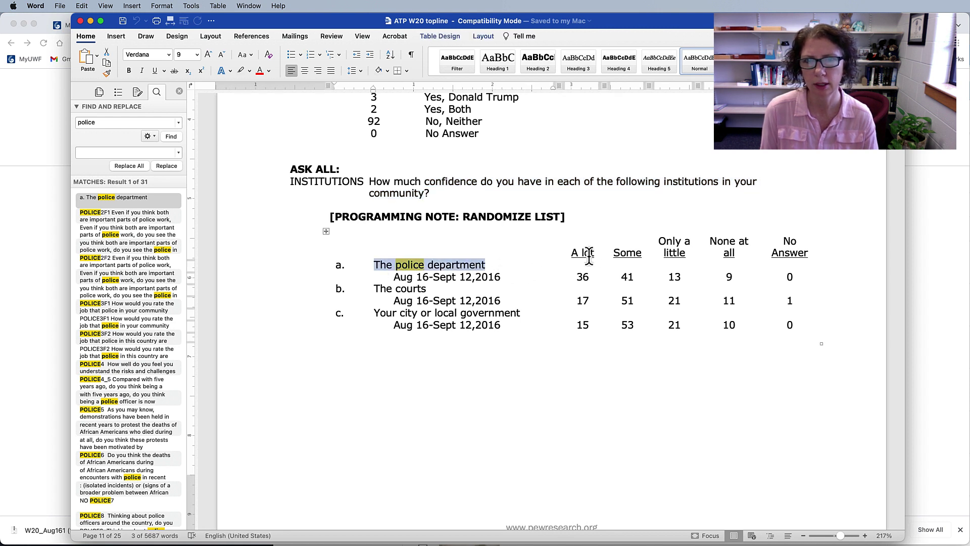
pyautogui.moveTo(574, 253); pyautogui.dragTo(728, 251)
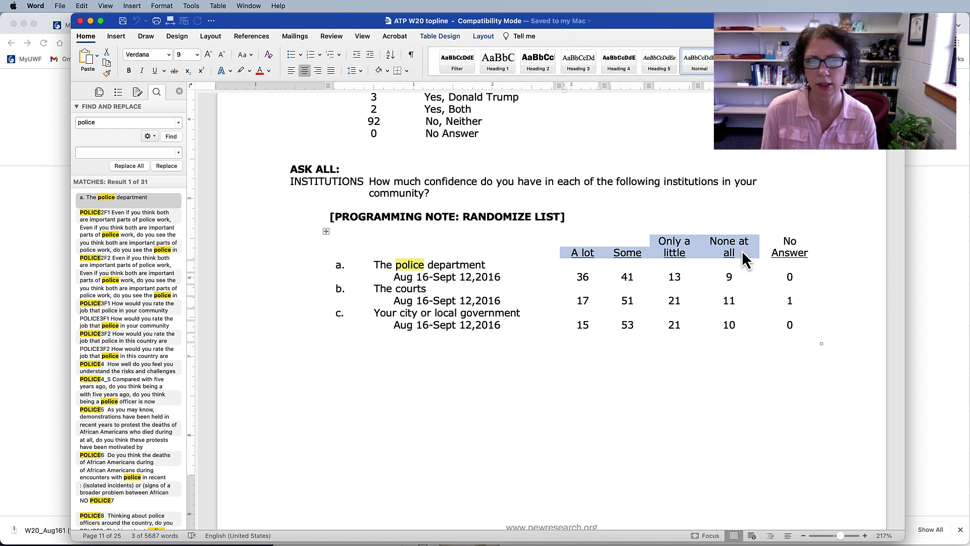
pyautogui.moveTo(742, 251); pyautogui.dragTo(605, 250)
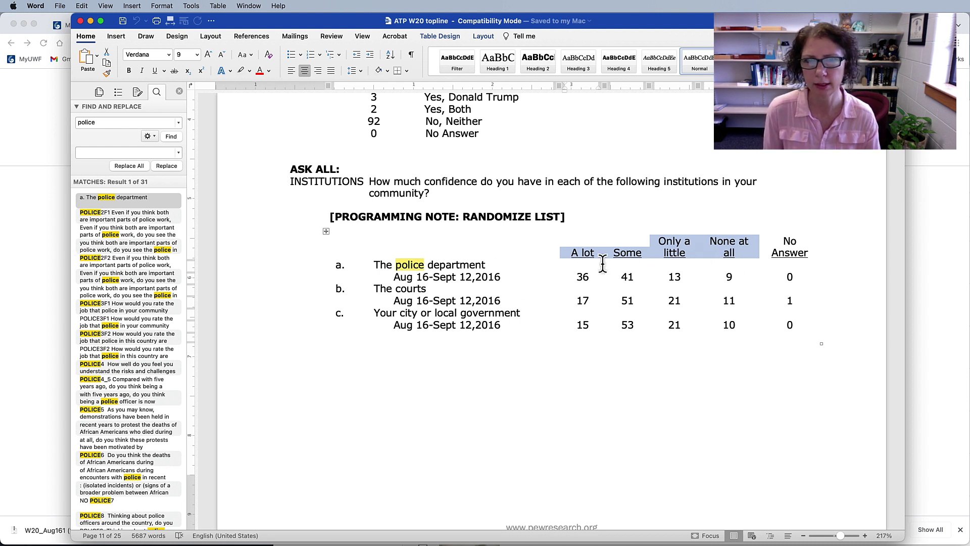
# - Jump to POLICE2F2 on page 16 and highlight its question wording and the Protectors/Enforcers answer words
pyautogui.click(132, 266)
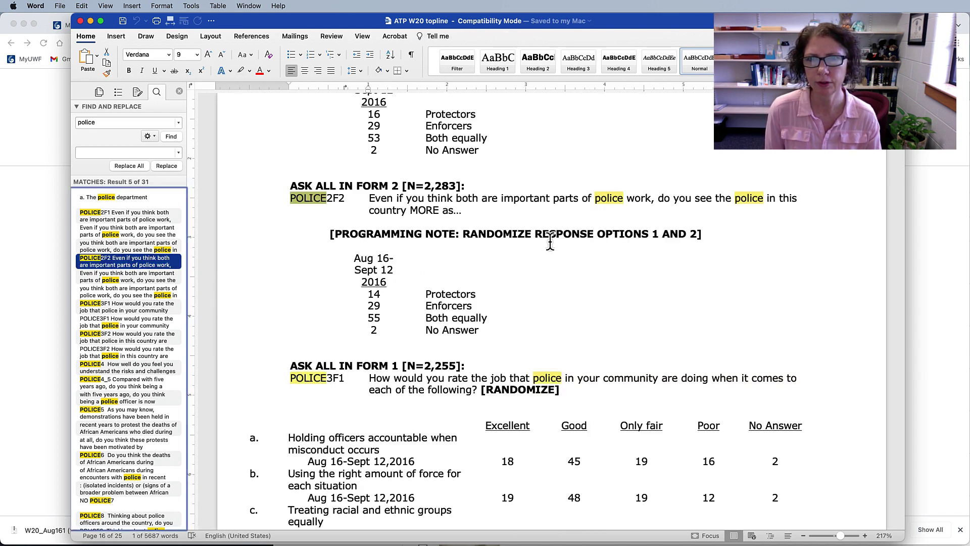
pyautogui.moveTo(470, 198); pyautogui.dragTo(799, 198)
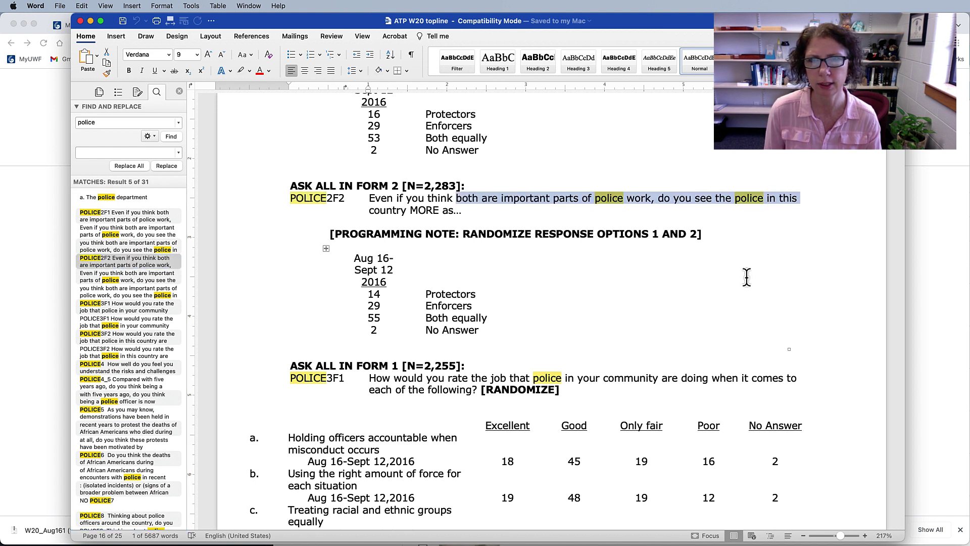
pyautogui.doubleClick(426, 296)
pyautogui.moveTo(426, 306); pyautogui.dragTo(478, 303)
pyautogui.tripleClick(435, 318)
pyautogui.moveTo(428, 331); pyautogui.dragTo(480, 332)
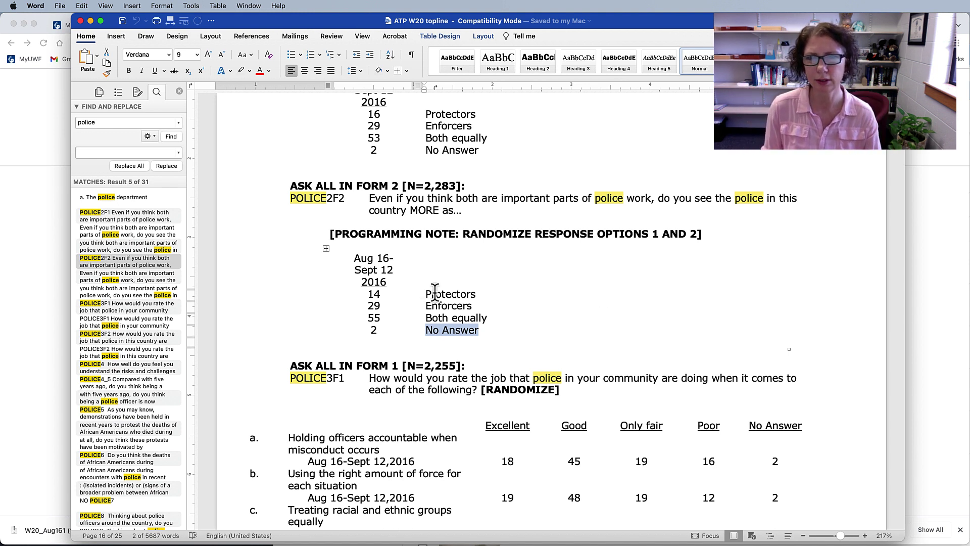
pyautogui.click(452, 293)
pyautogui.doubleClick(453, 293)
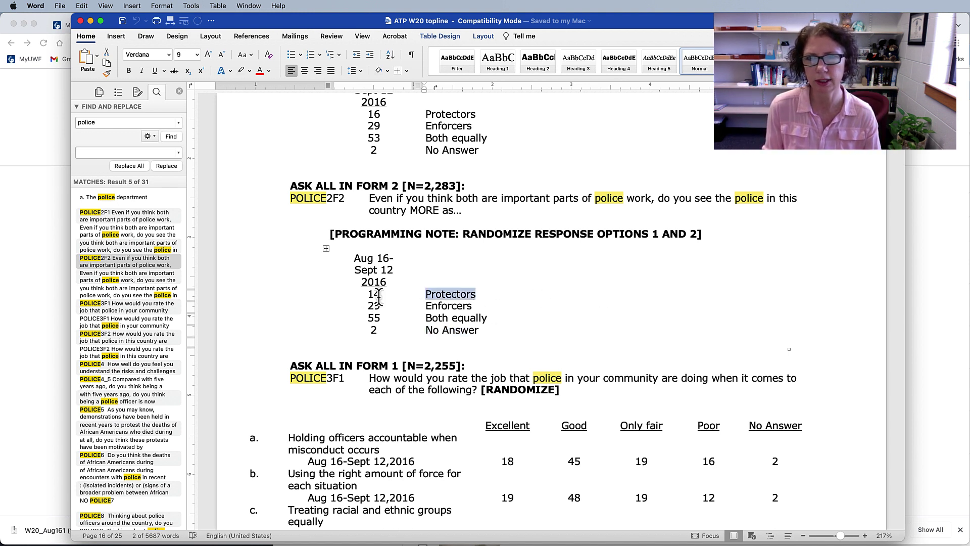
pyautogui.doubleClick(443, 303)
pyautogui.doubleClick(445, 293)
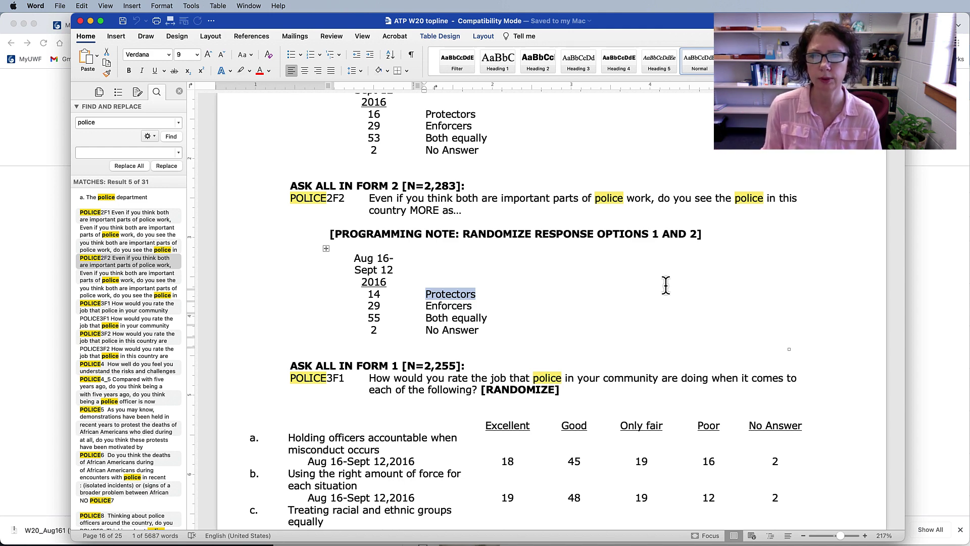
# - Jump to the POLICE4 question and highlight its answer options, Very well through Not well at all
pyautogui.scroll(-5, 666, 286)
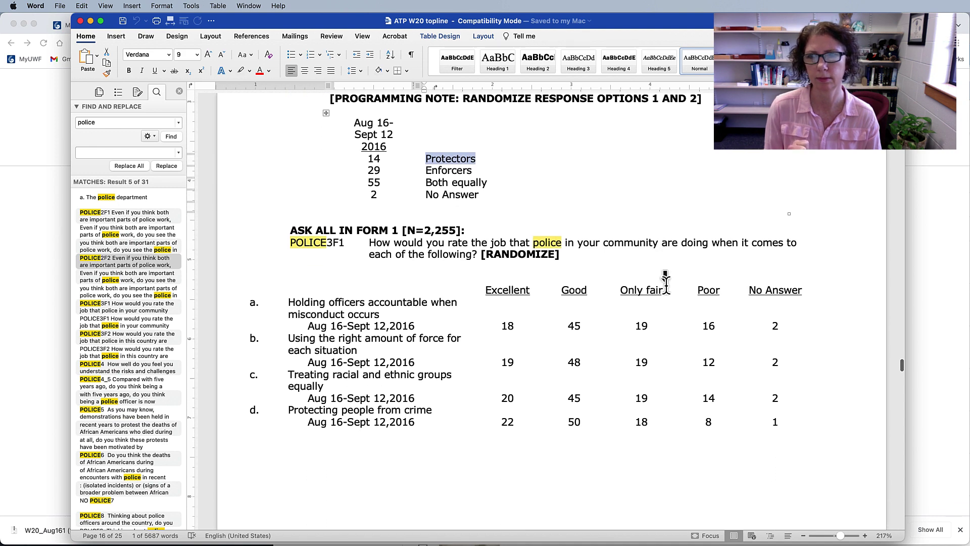
pyautogui.click(123, 371)
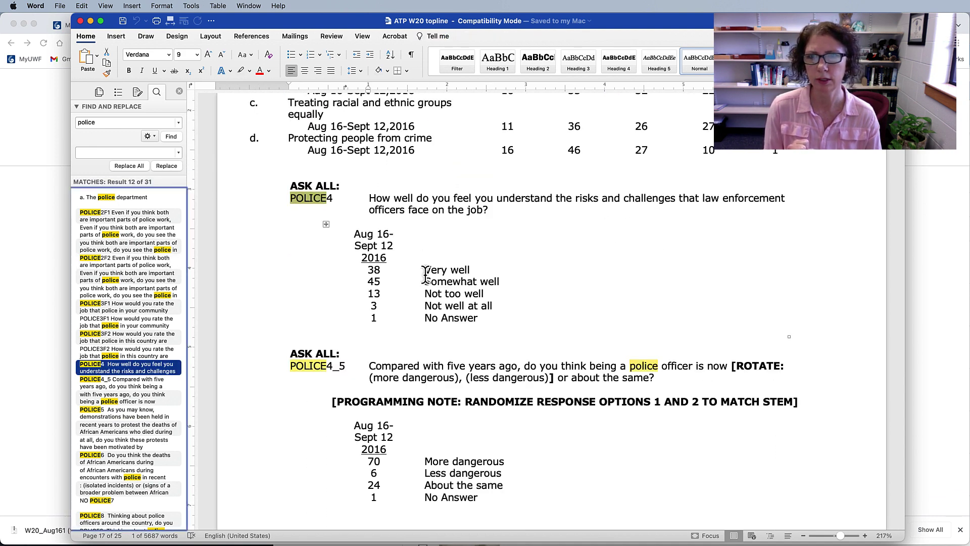
pyautogui.moveTo(422, 273); pyautogui.dragTo(485, 319)
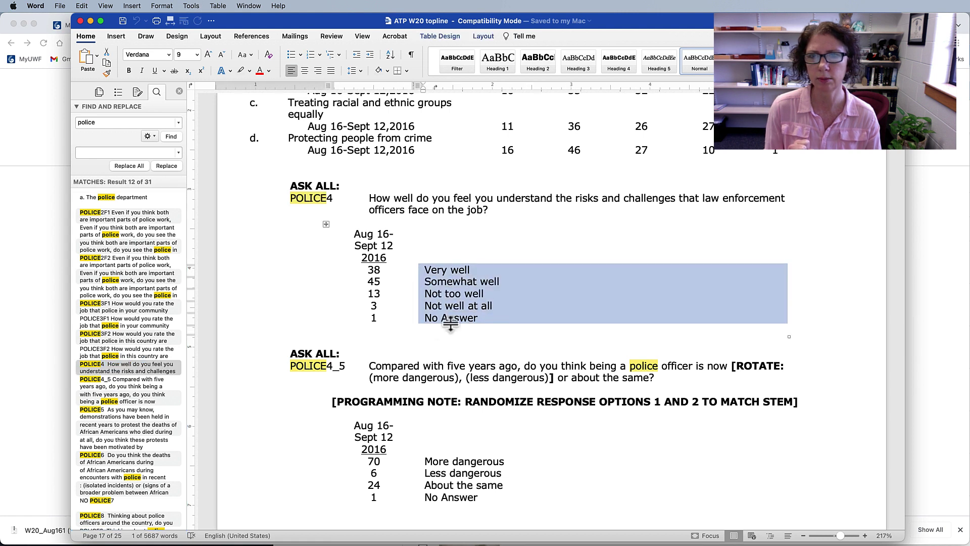
pyautogui.click(497, 306)
pyautogui.moveTo(498, 307); pyautogui.dragTo(423, 275)
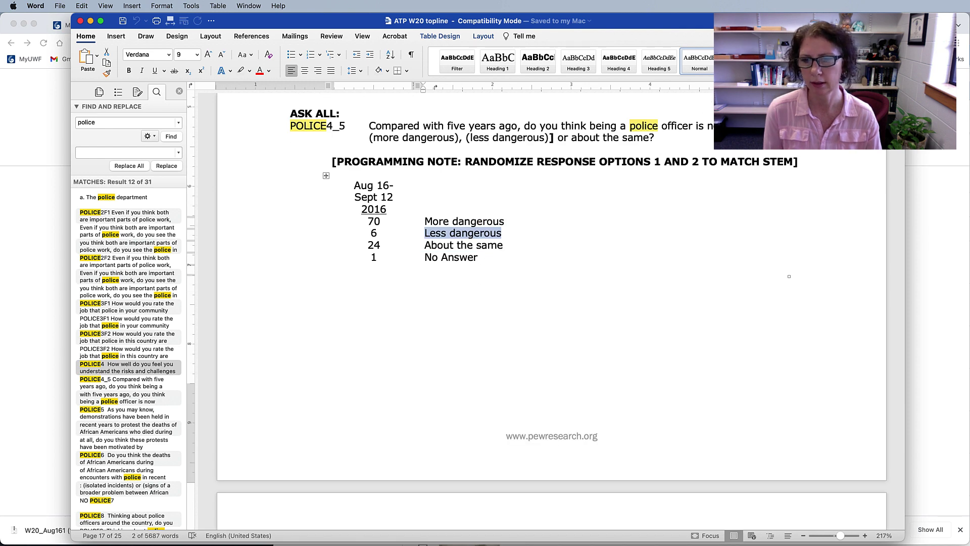
# - Back in the Downloads folder, select the ATP W20.sav data file
pyautogui.press('super+Tab')
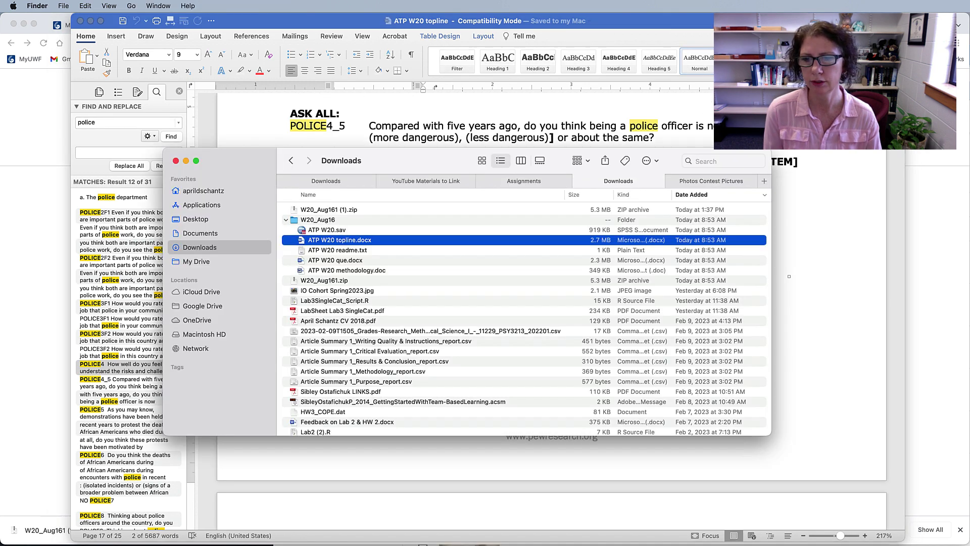
pyautogui.click(326, 232)
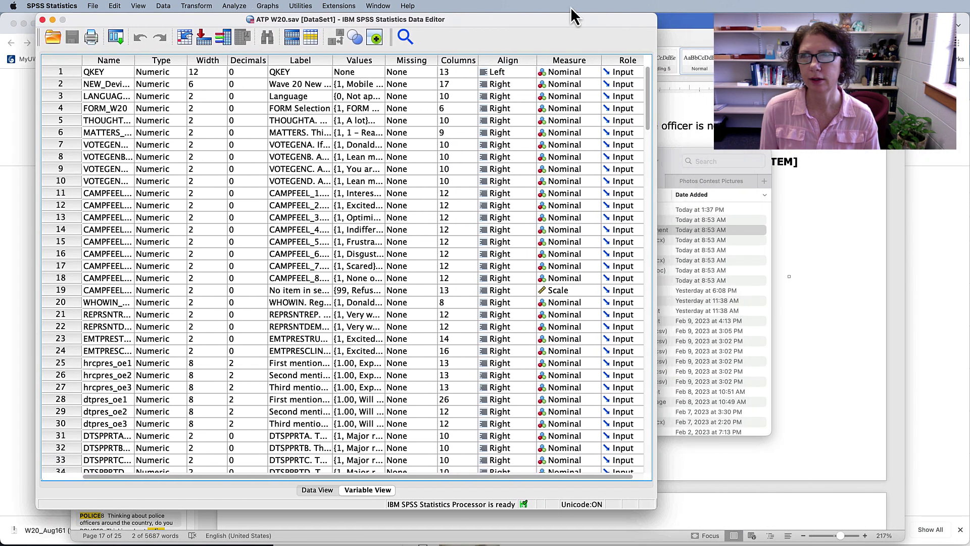
pyautogui.moveTo(566, 16); pyautogui.dragTo(548, 16)
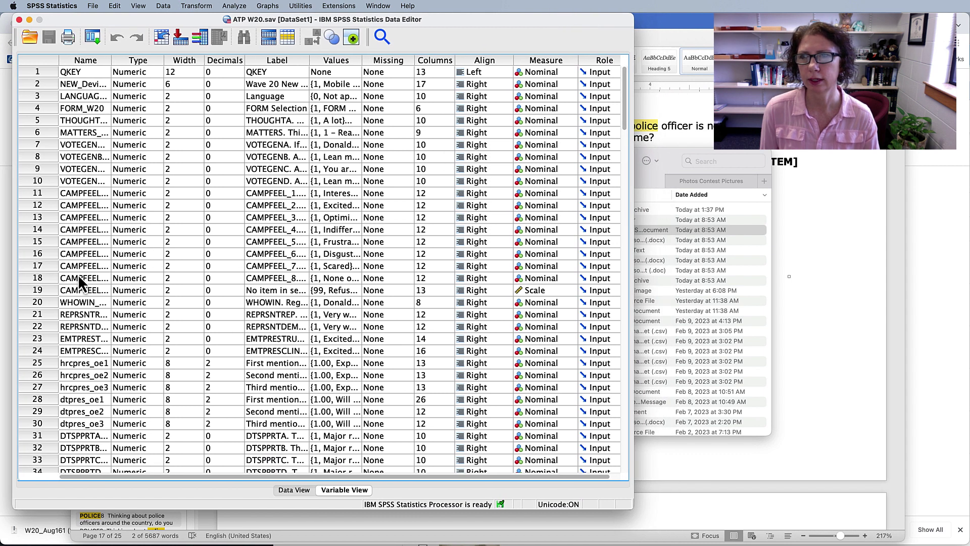
pyautogui.scroll(-20, 79, 279)
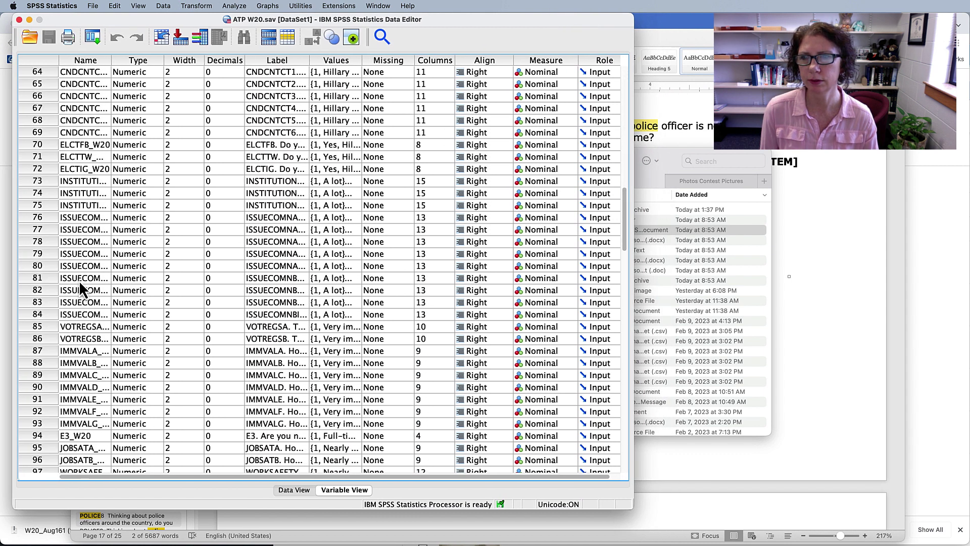
pyautogui.scroll(-20, 79, 279)
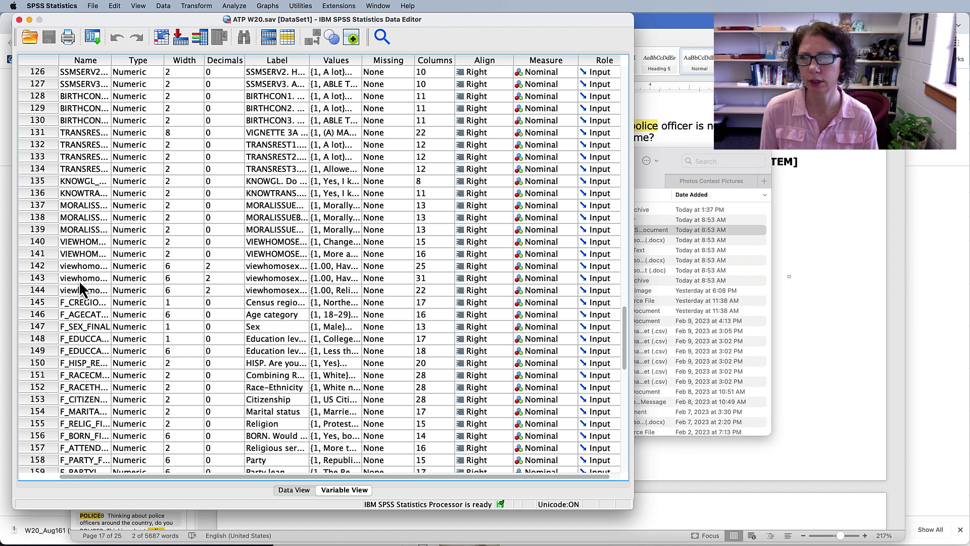
pyautogui.scroll(-1, 79, 280)
# - Bring the ATP W20 topline forward and view the POLICE4_5 results on page 17
pyautogui.click(842, 298)
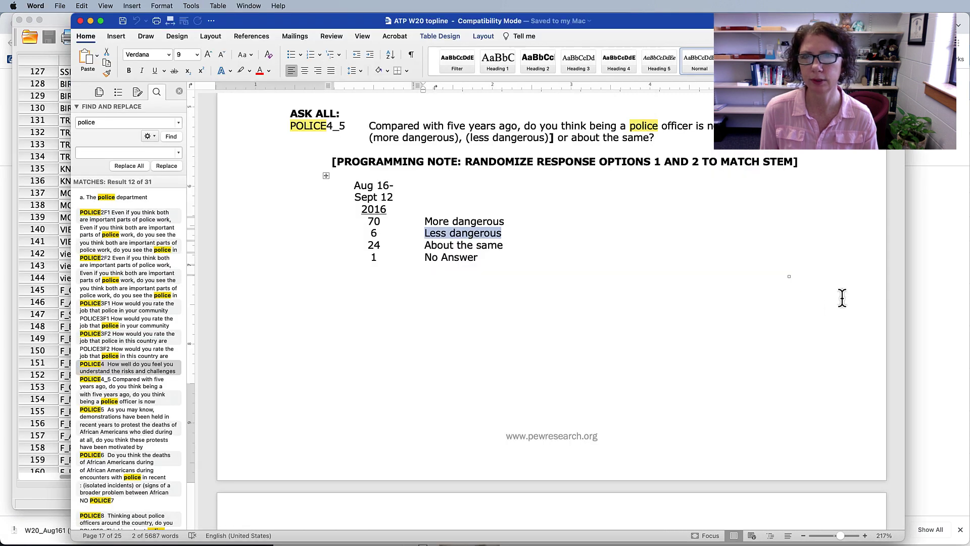
pyautogui.scroll(3, 592, 362)
pyautogui.scroll(9, 592, 362)
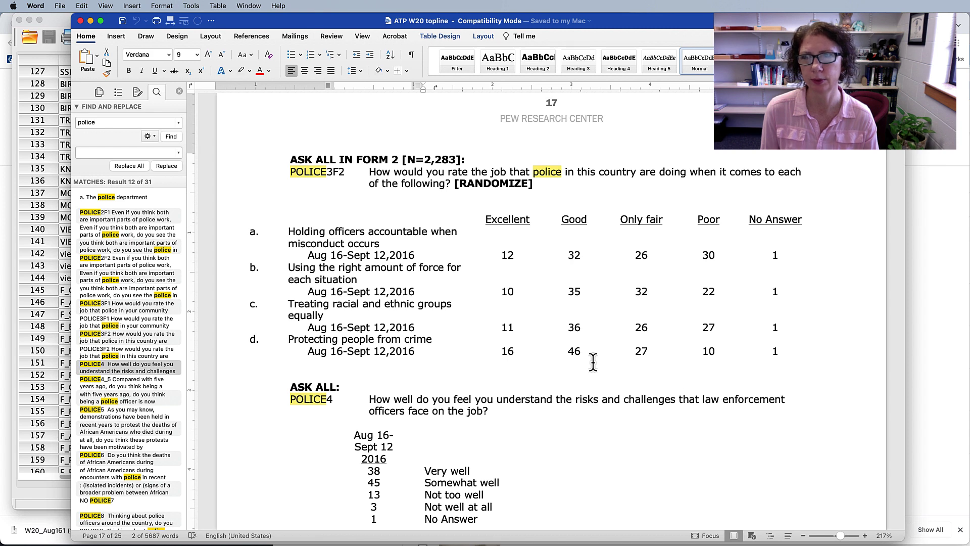
pyautogui.scroll(-9, 593, 362)
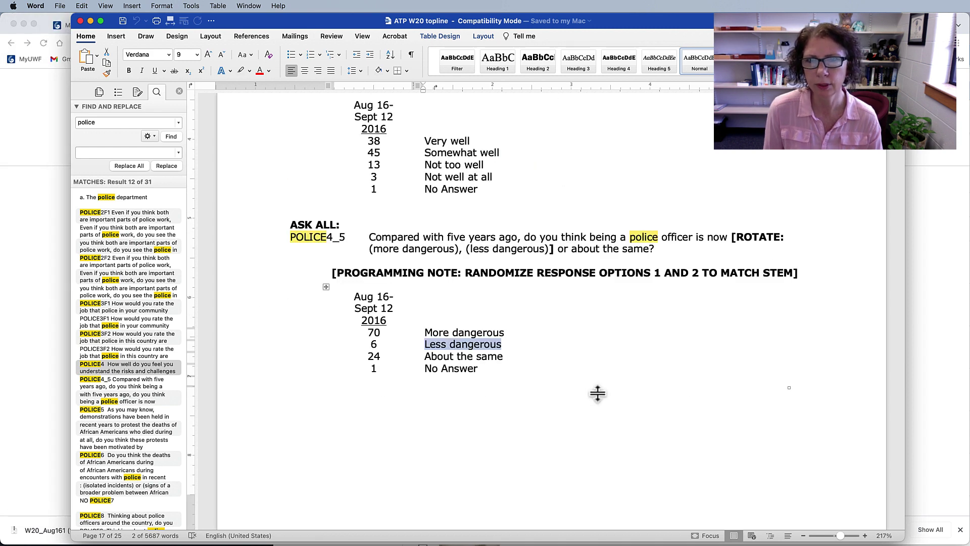
pyautogui.scroll(-3, 599, 394)
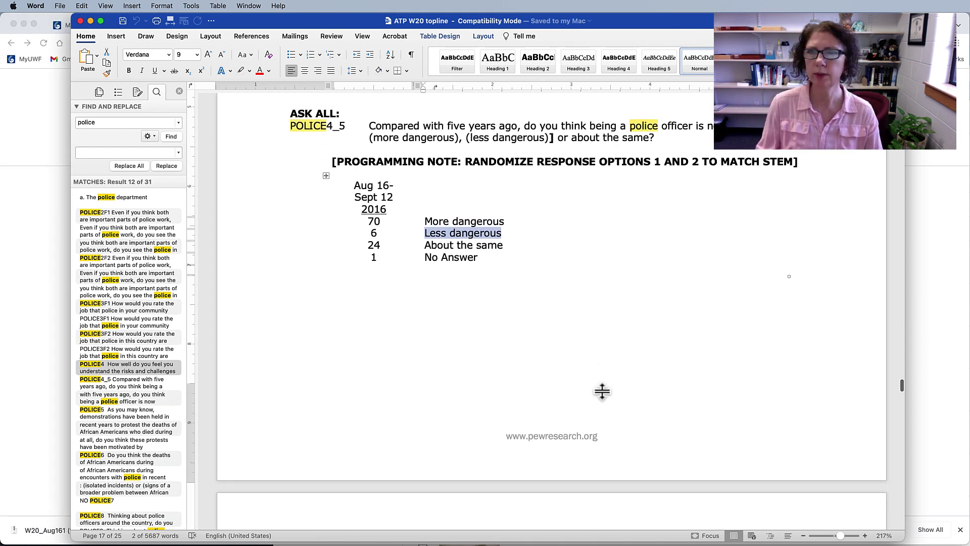